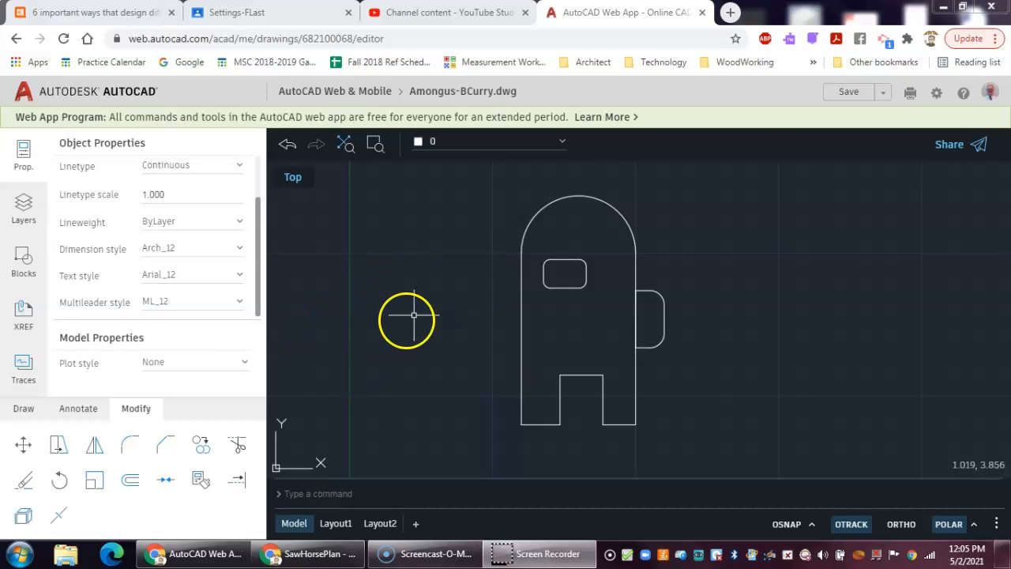
left_click(131, 482)
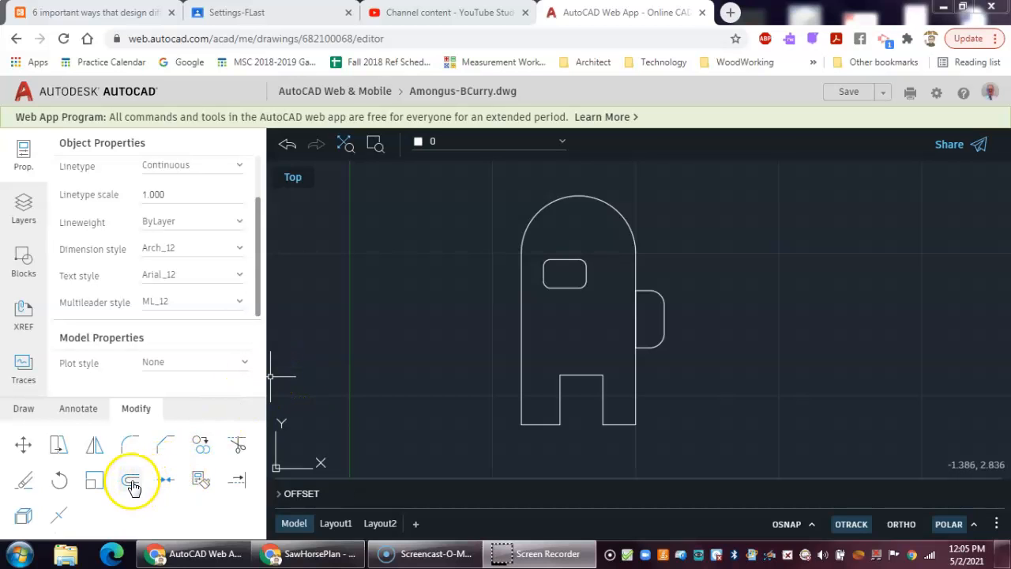
left_click(21, 410)
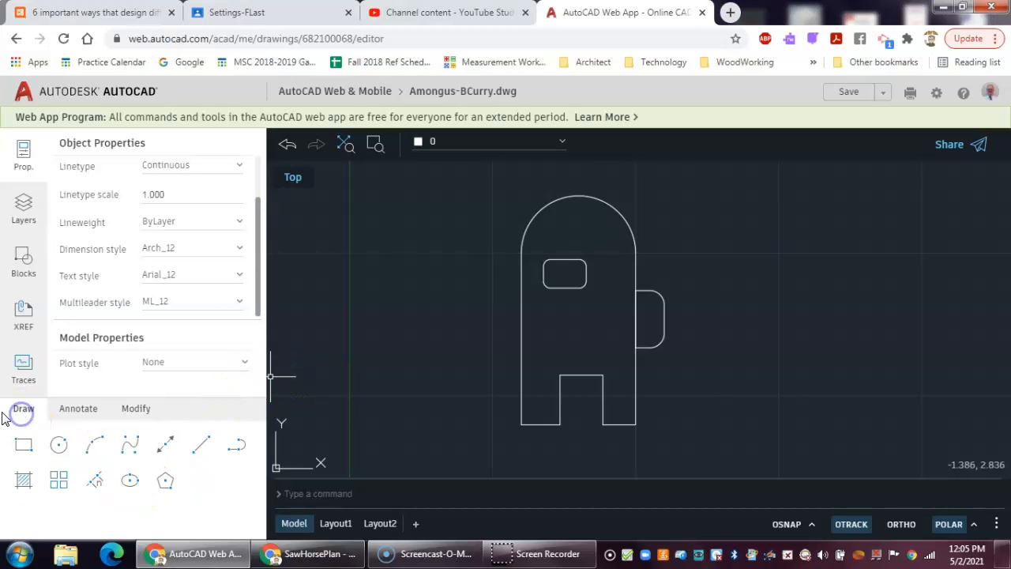
left_click(135, 409)
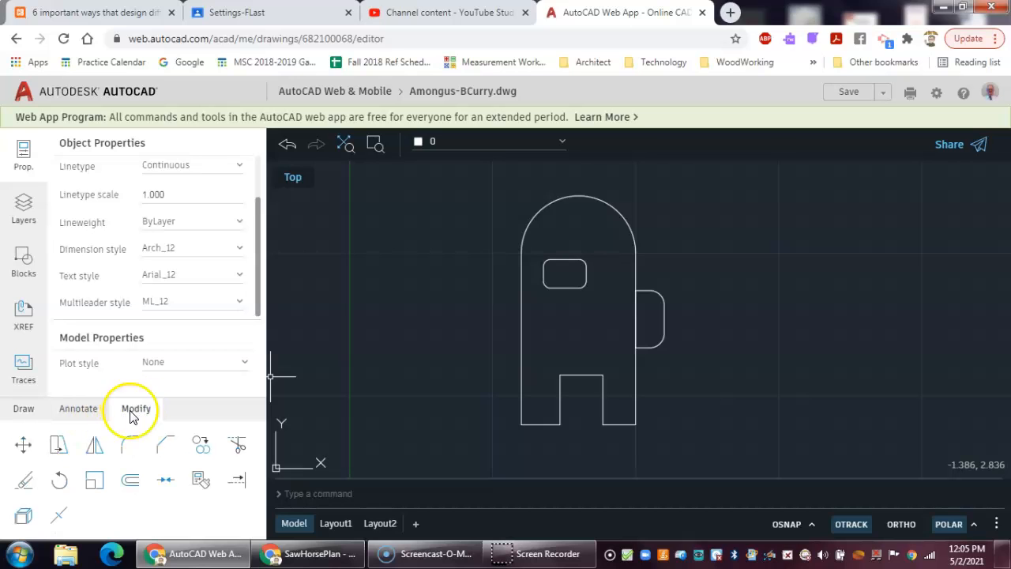
left_click(132, 481)
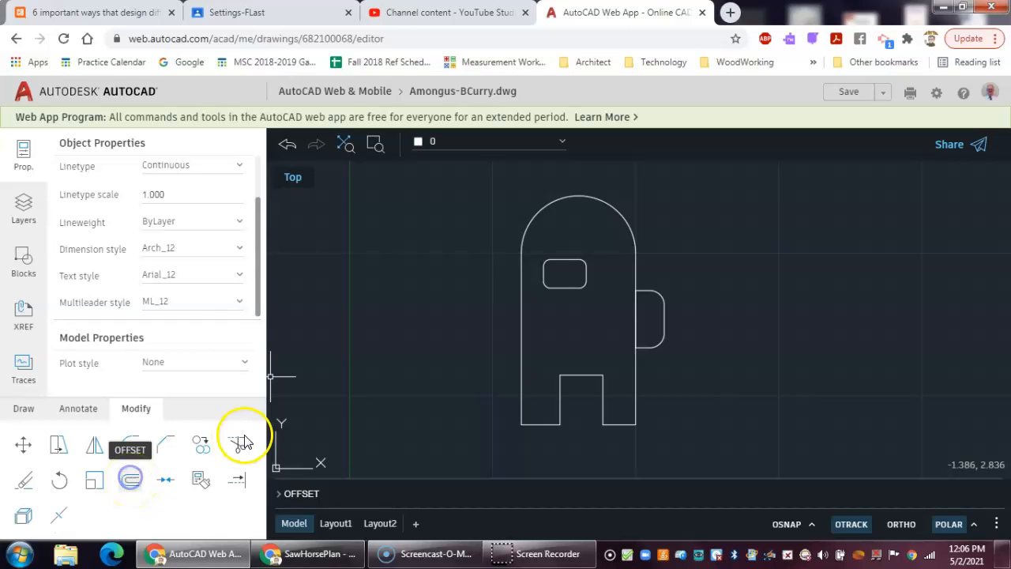
key("Return")
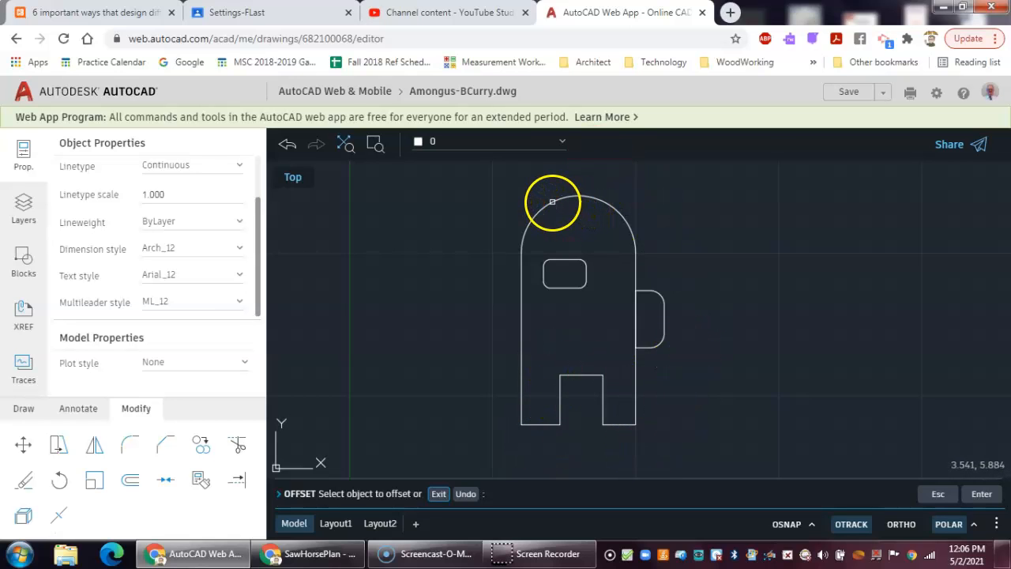
left_click(552, 201)
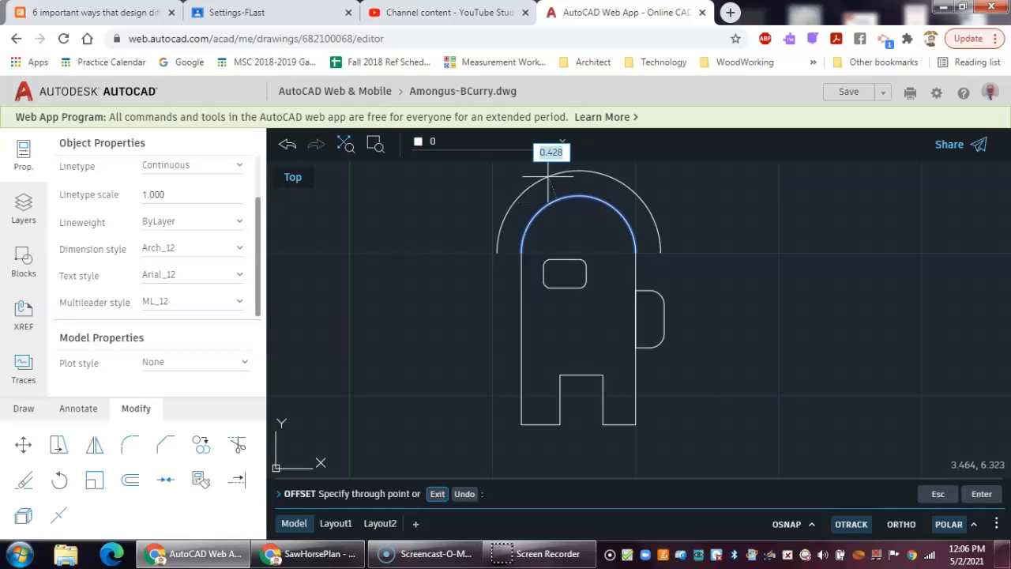
key("Escape")
key("Escape")
key("Escape")
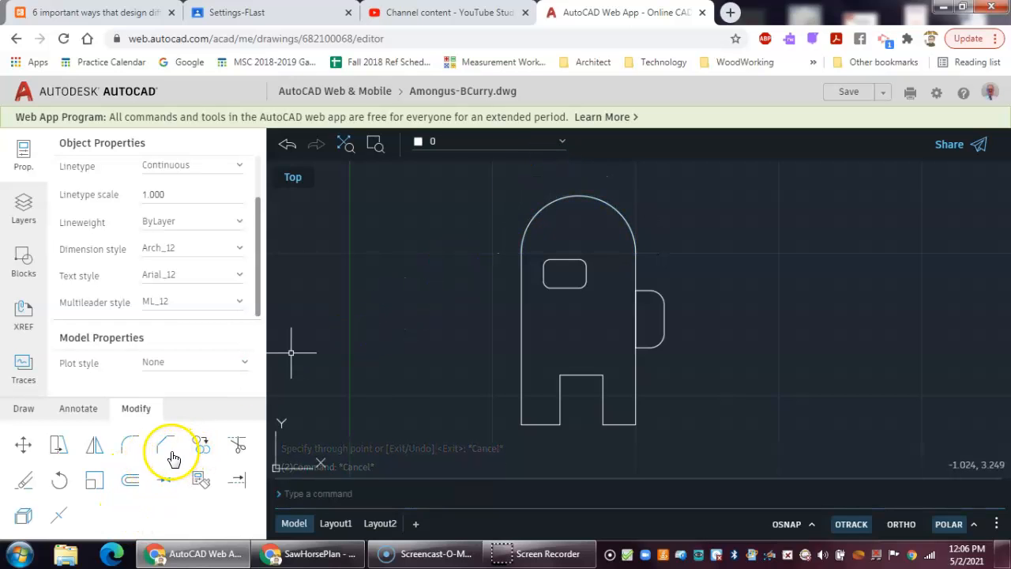
left_click(131, 479)
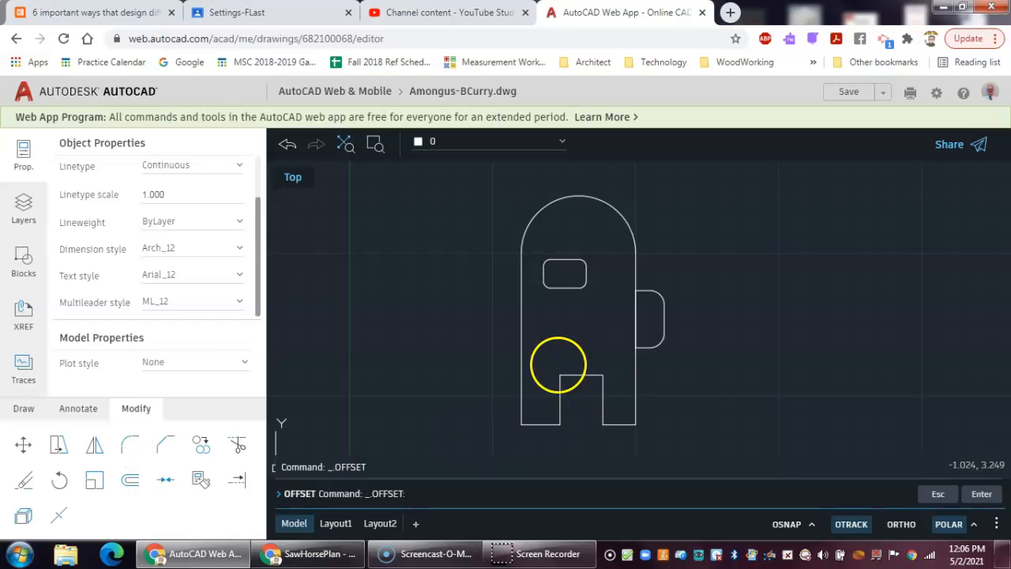
key("Return")
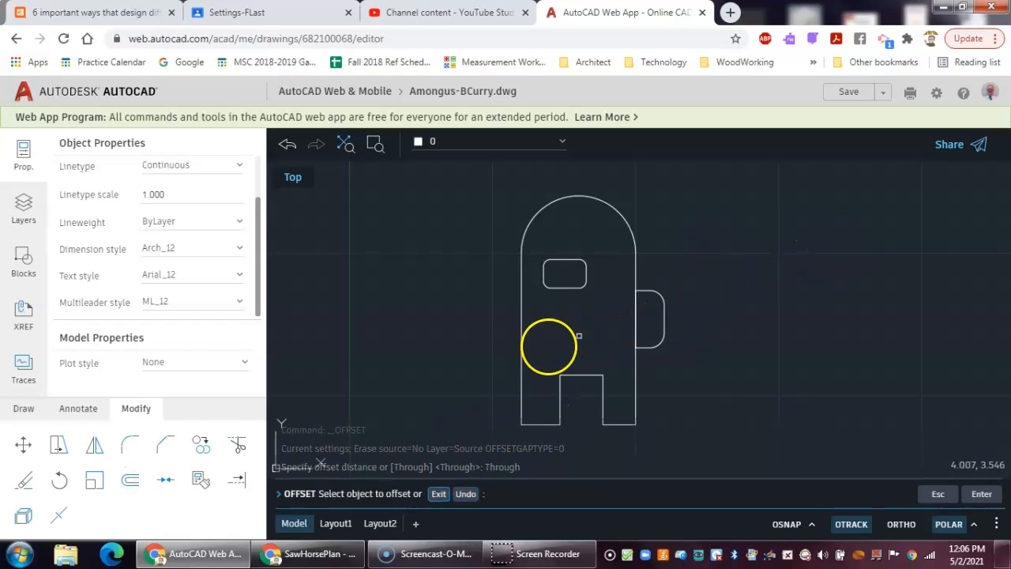
left_click(522, 349)
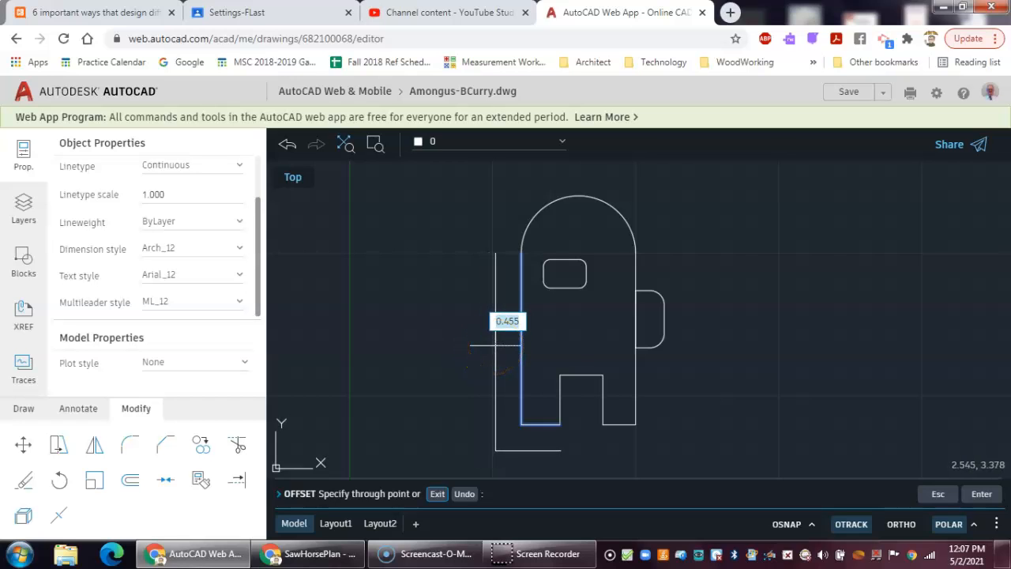
key("Escape")
key("Escape")
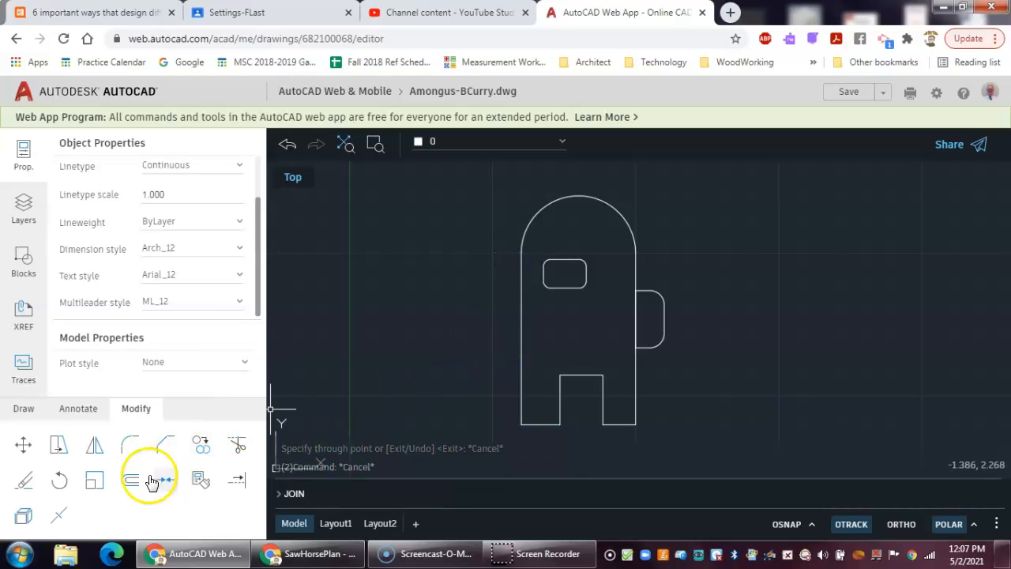
left_click(130, 479)
key("Return")
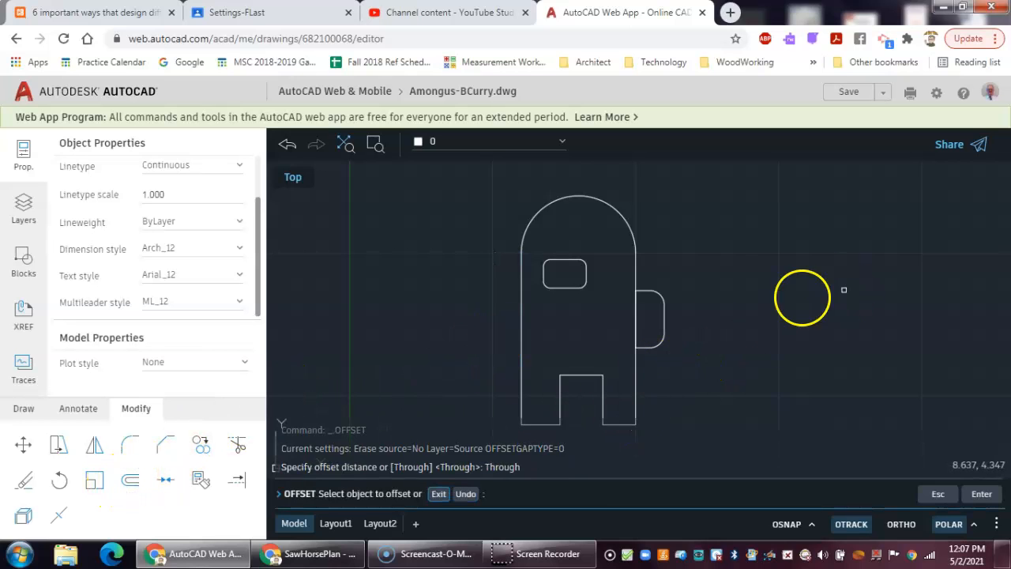
left_click(636, 387)
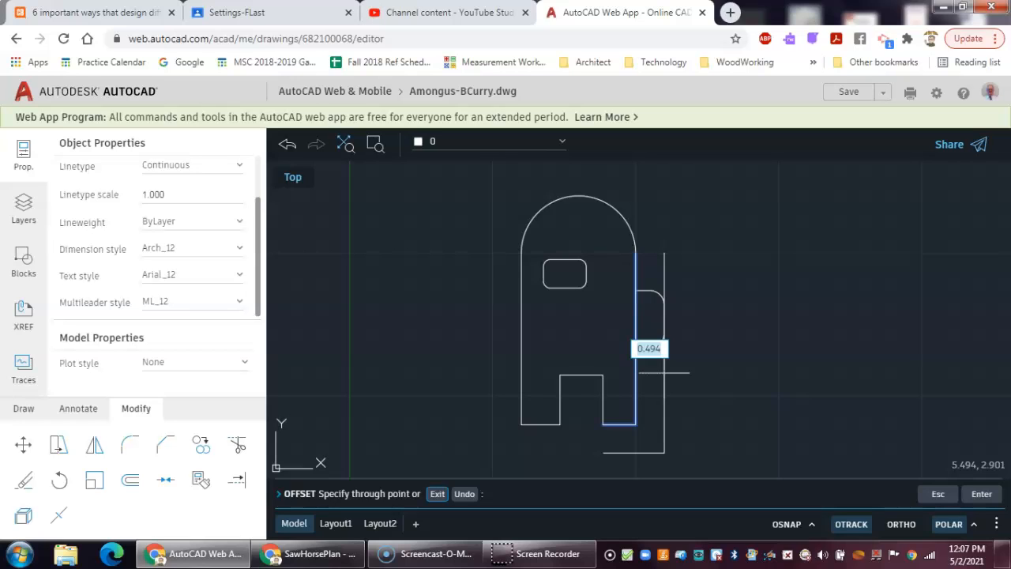
key("Escape")
key("Escape")
key("Escape")
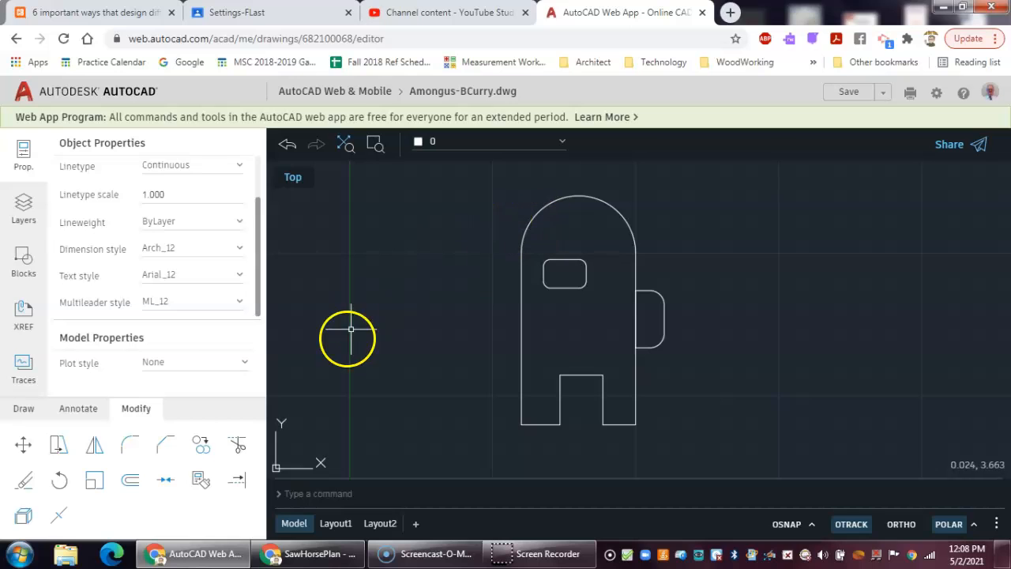
Join the head arc with the body's left side and left foot line into one object.
left_click(139, 449)
left_click(165, 479)
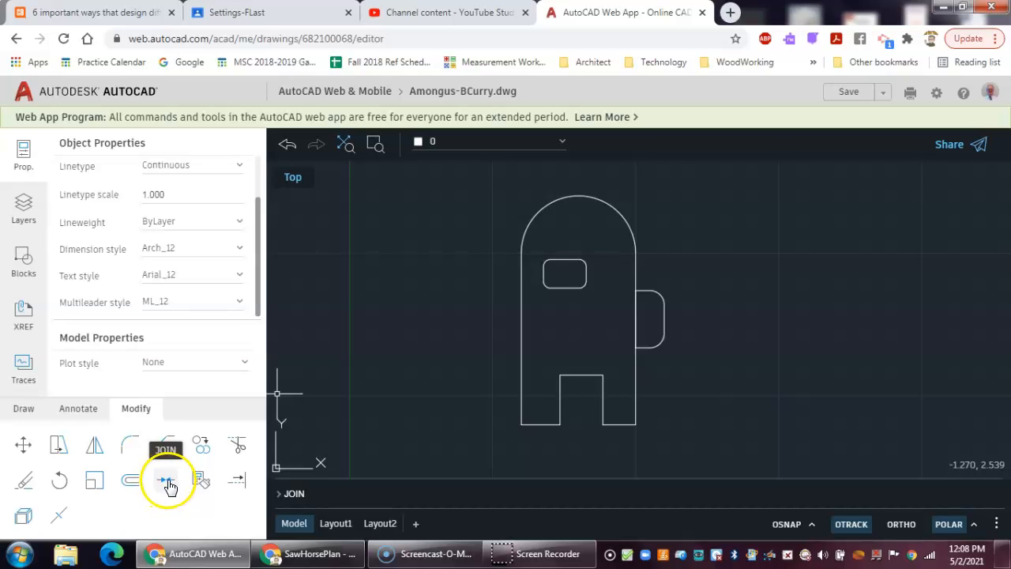
left_click(167, 482)
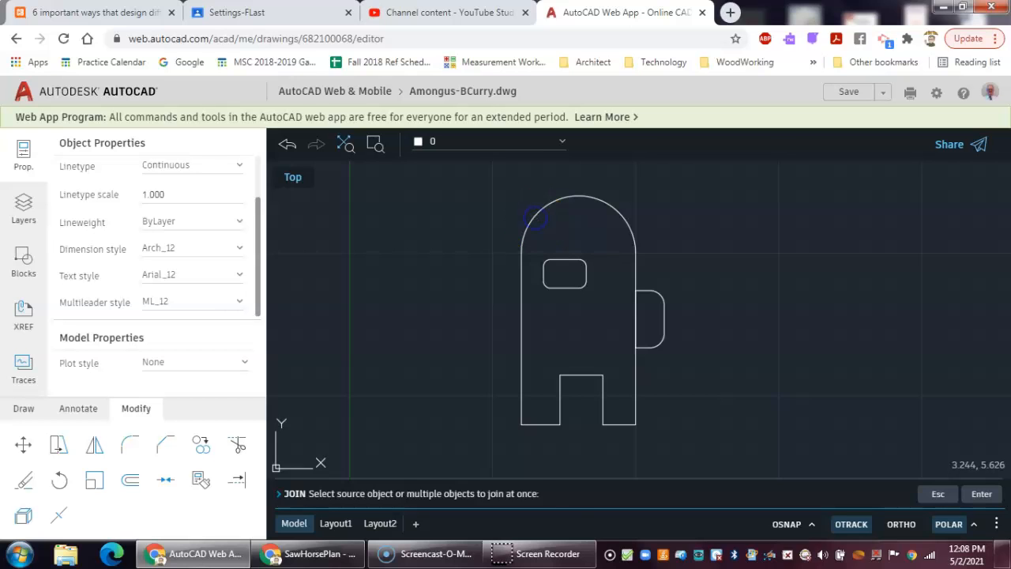
left_click(534, 218)
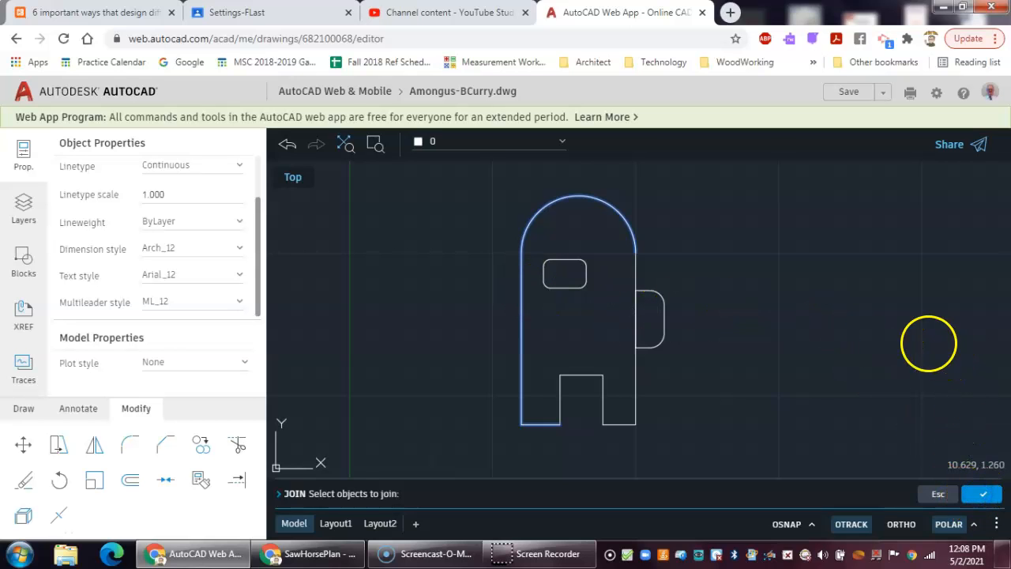
key("Return")
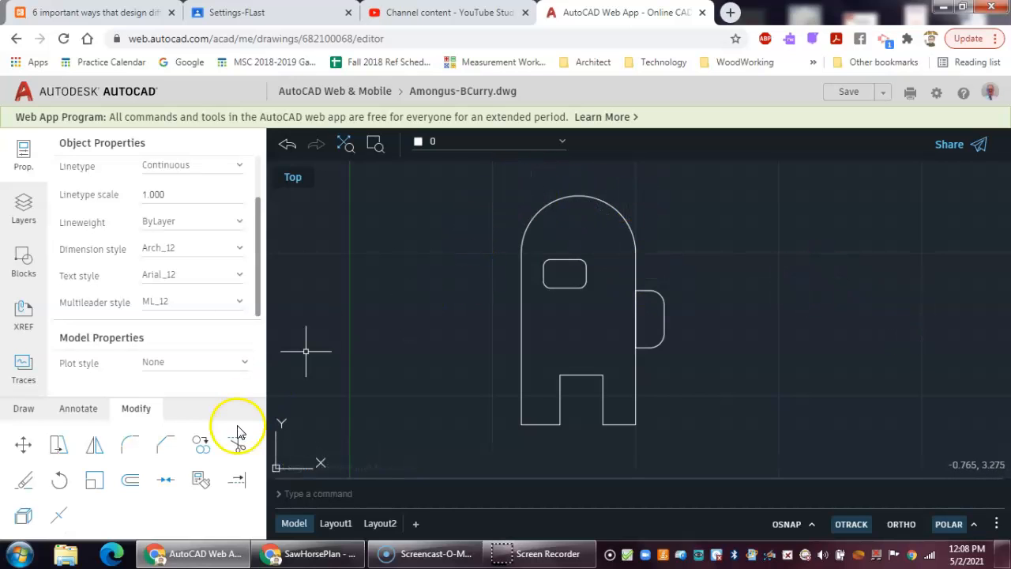
left_click(131, 479)
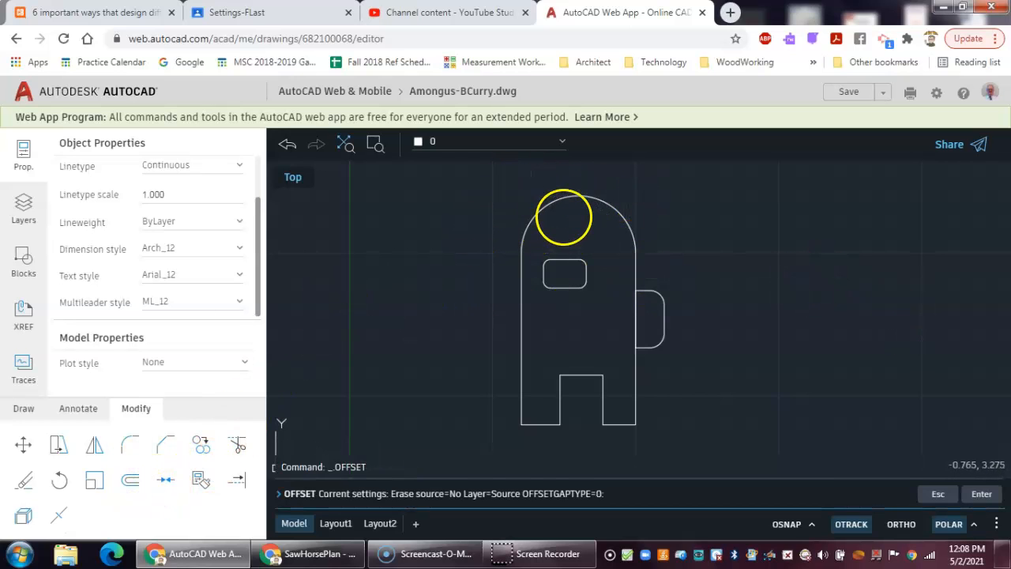
key("Return")
left_click(537, 213)
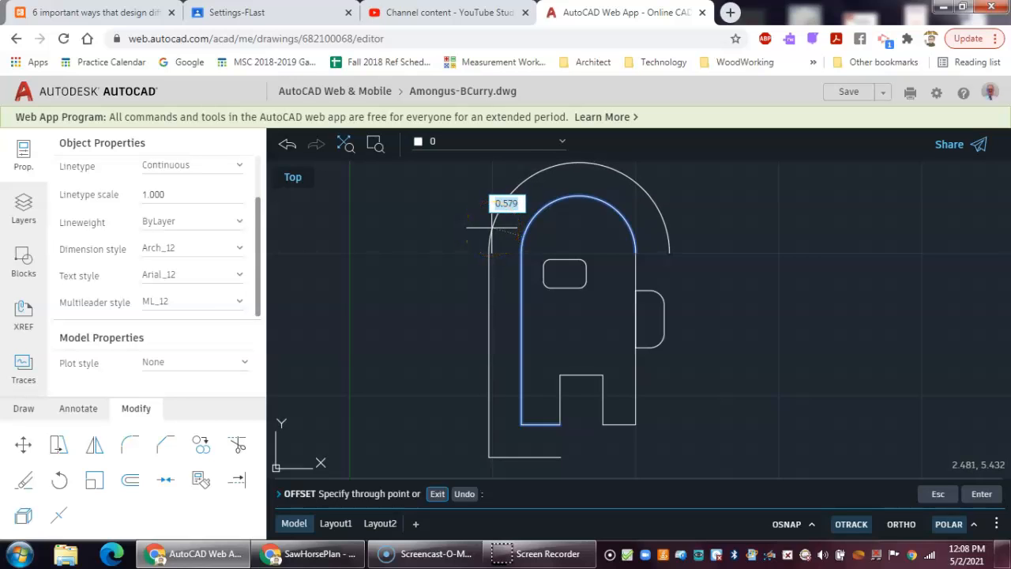
key("Escape")
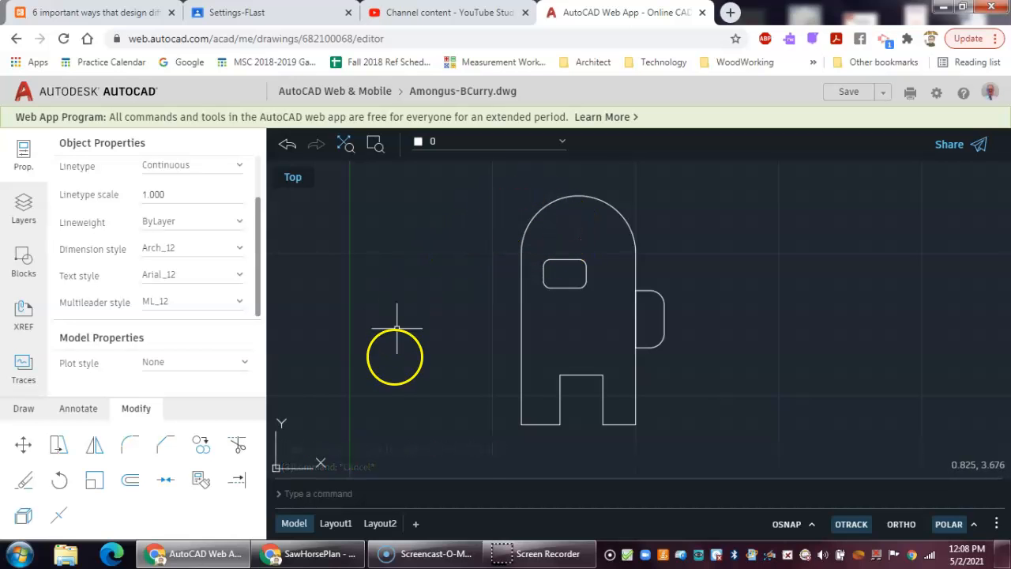
Join the head and left-side outline with the leg-opening lines, right foot and right side into one closed body outline.
left_click(165, 479)
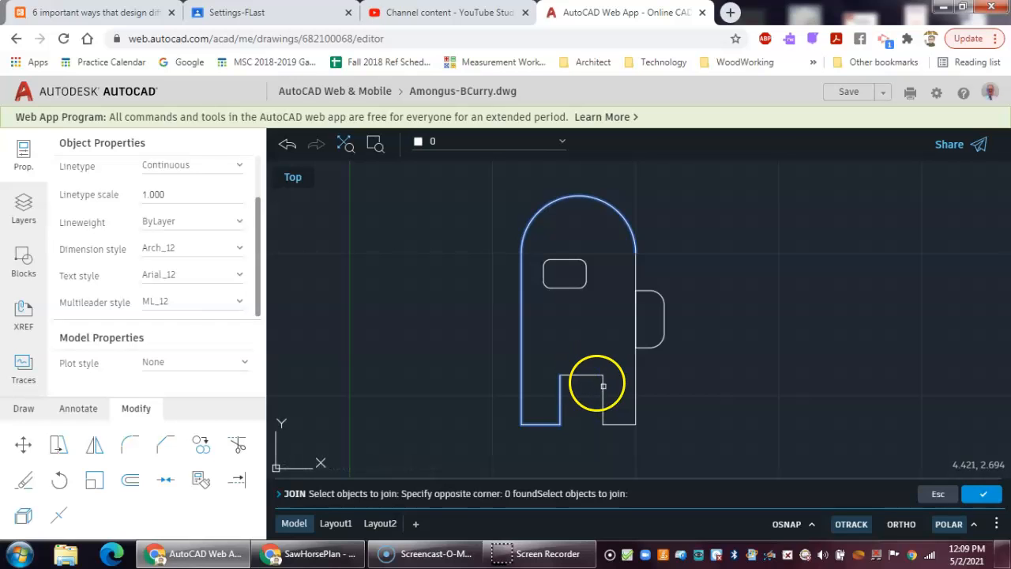
left_click(582, 375)
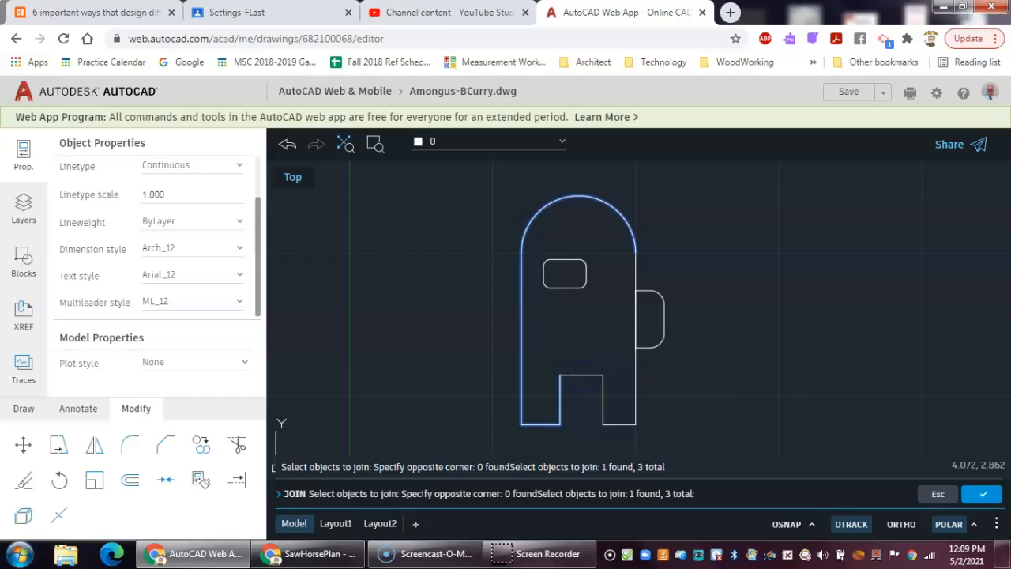
left_click(602, 394)
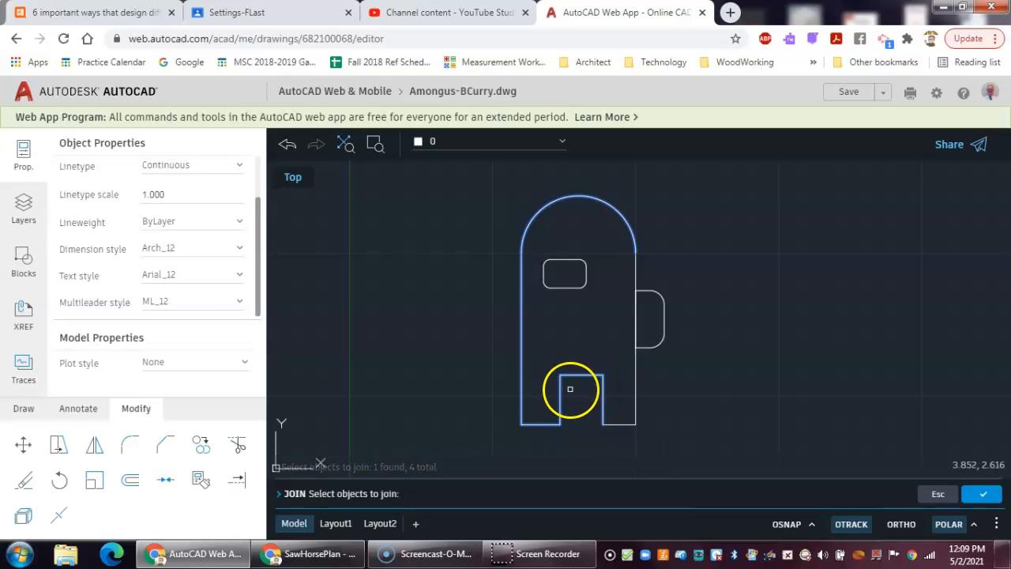
left_click(576, 380)
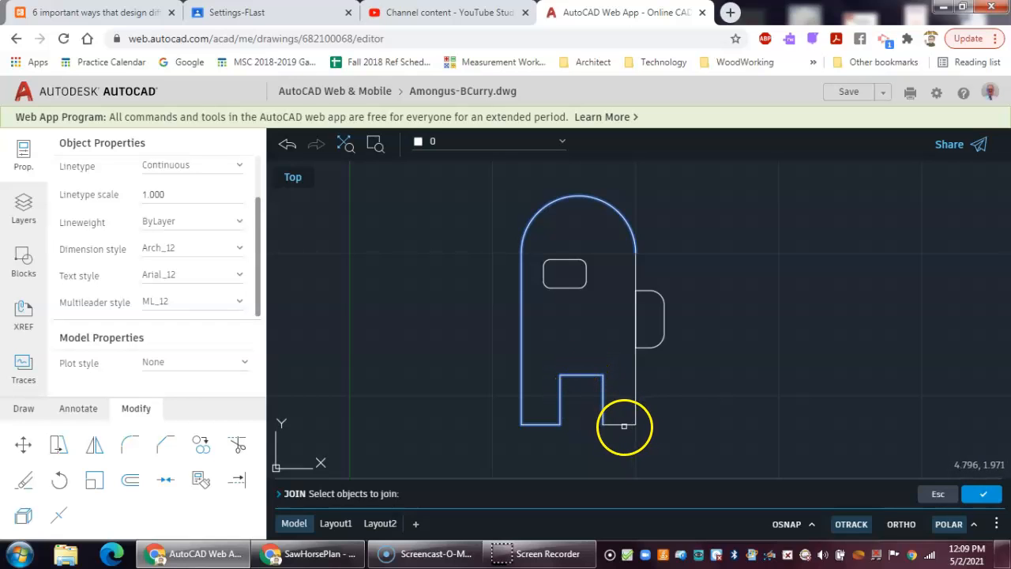
left_click(636, 424)
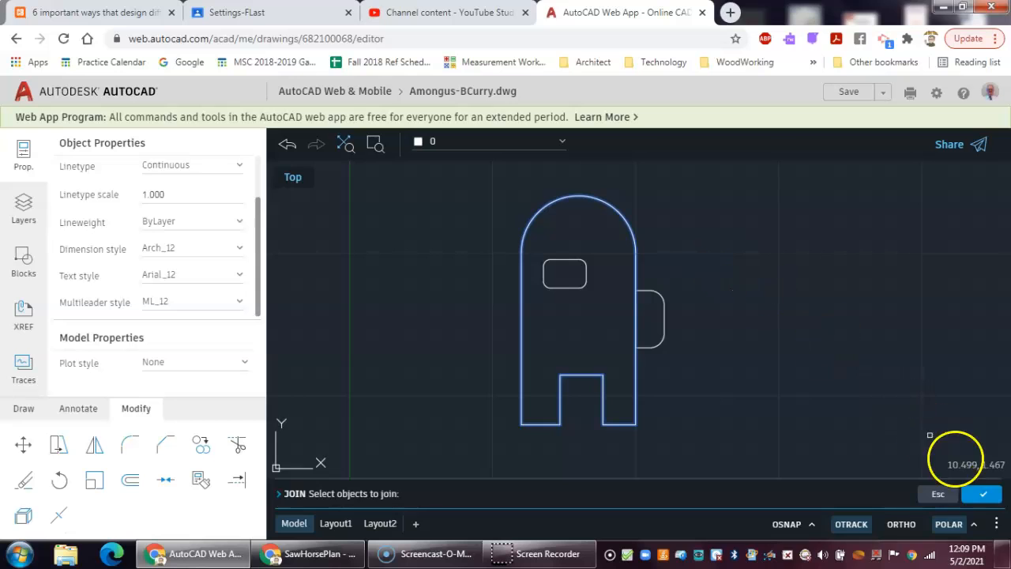
left_click(983, 495)
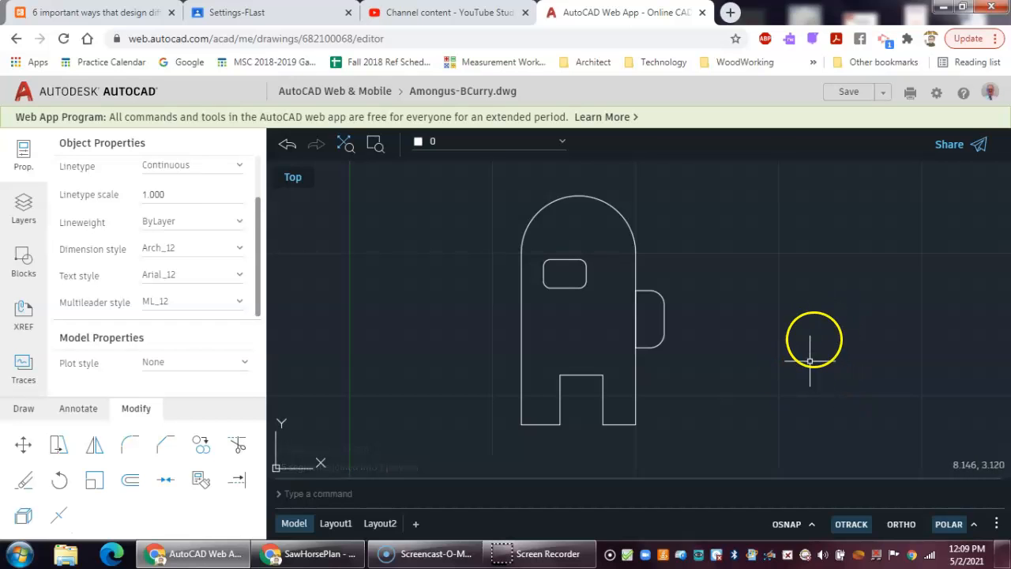
Offset the joined body outline inward by .05 and end the Offset command.
left_click(131, 480)
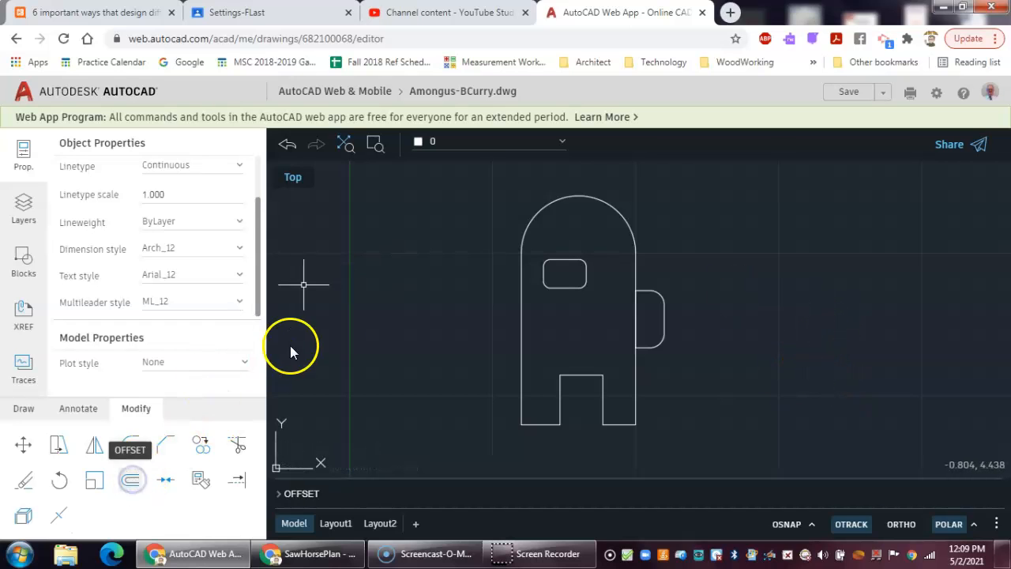
key("Return")
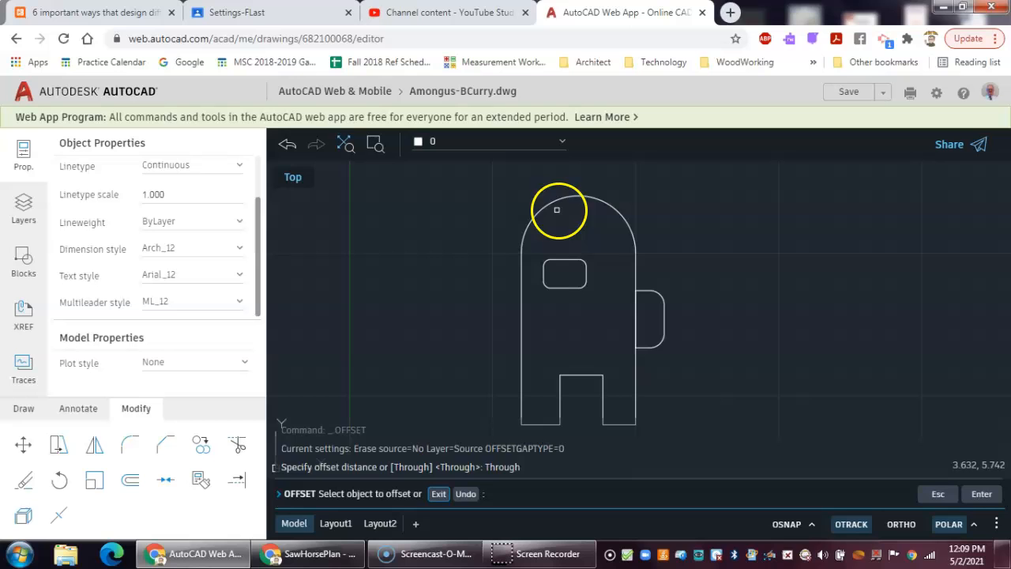
left_click(605, 203)
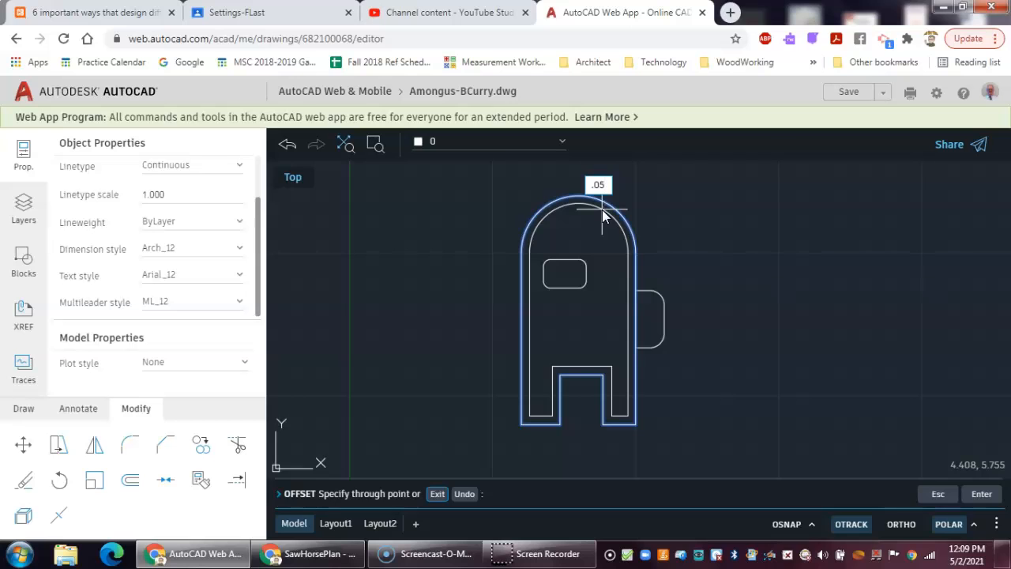
key("Return")
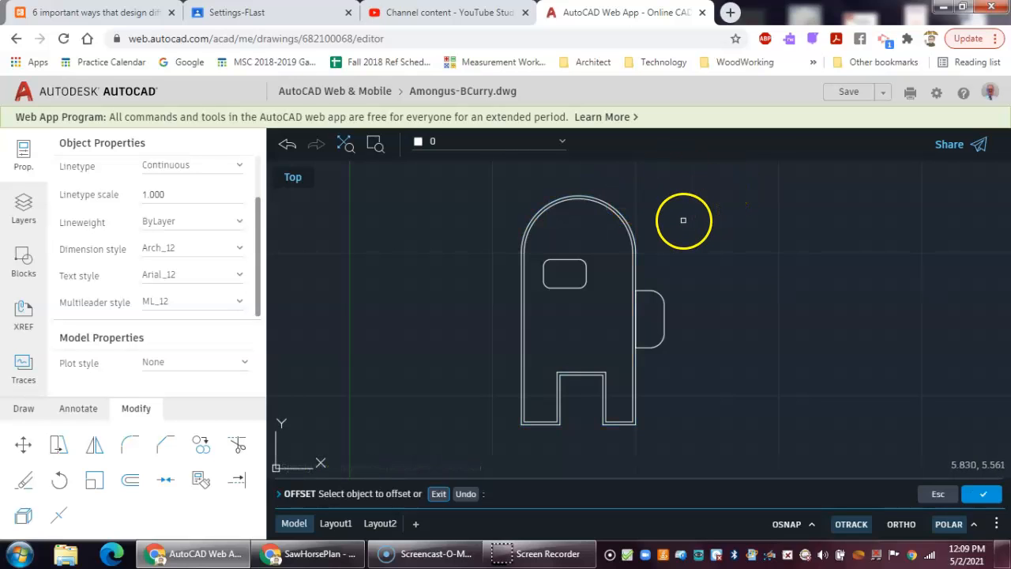
right_click(684, 221)
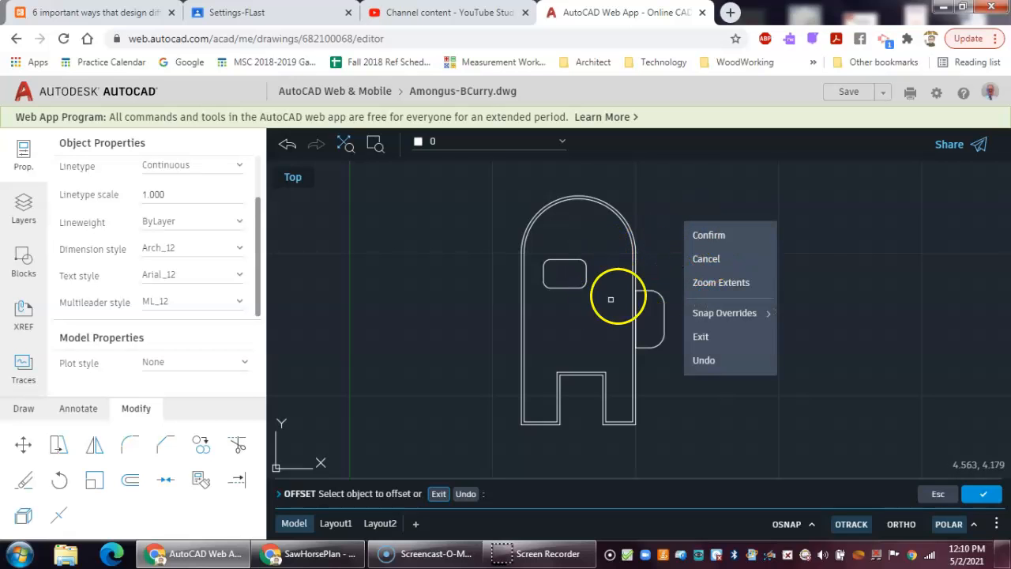
left_click(698, 260)
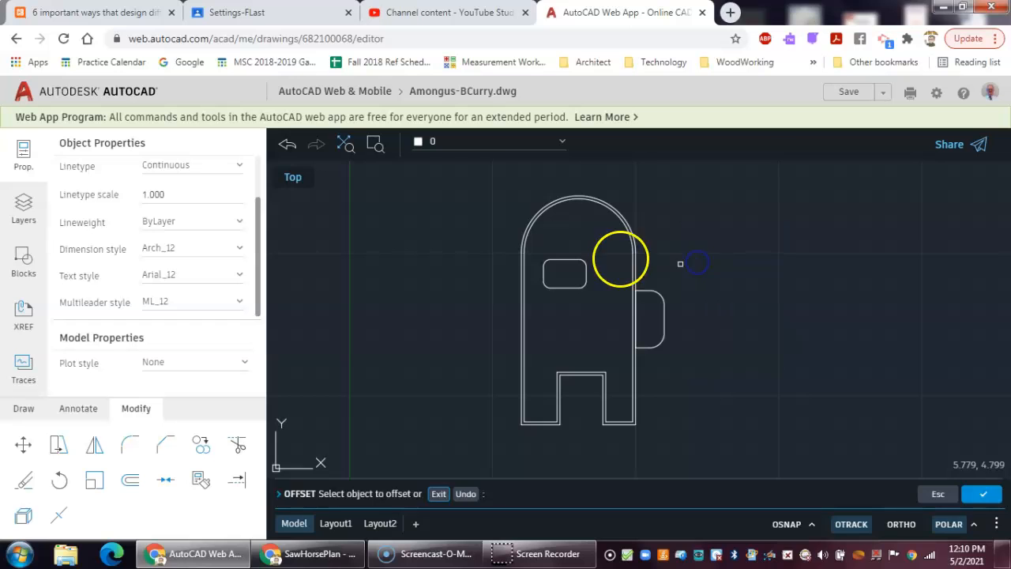
key("Escape")
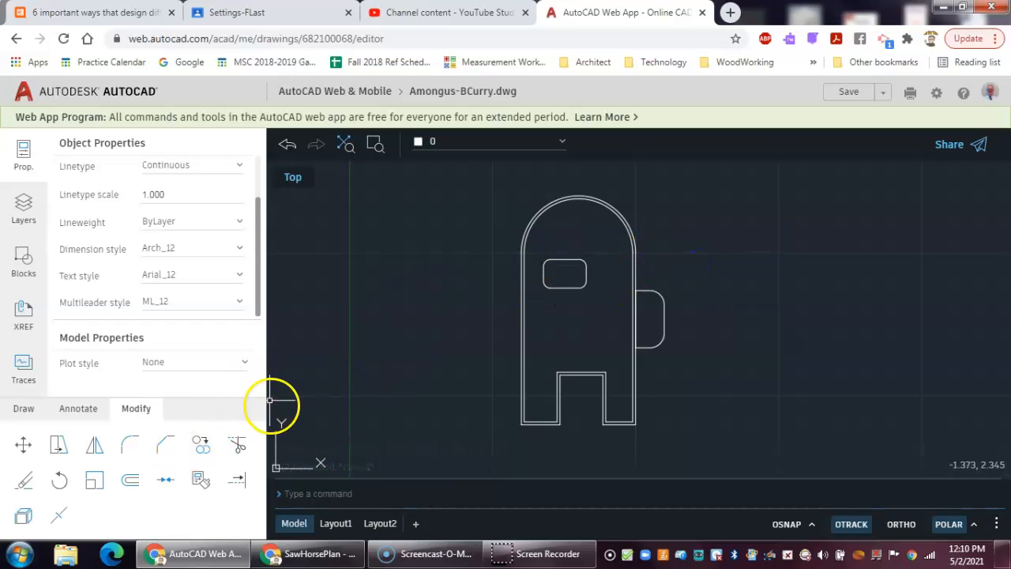
Offset the rounded visor rectangle outward by .05 using the Offset command.
left_click(160, 479)
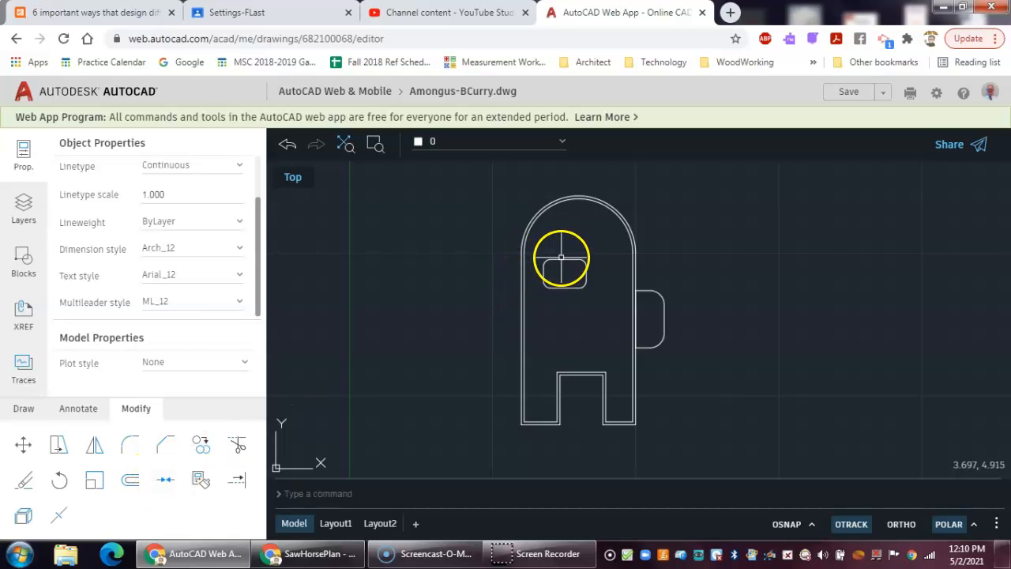
left_click(131, 481)
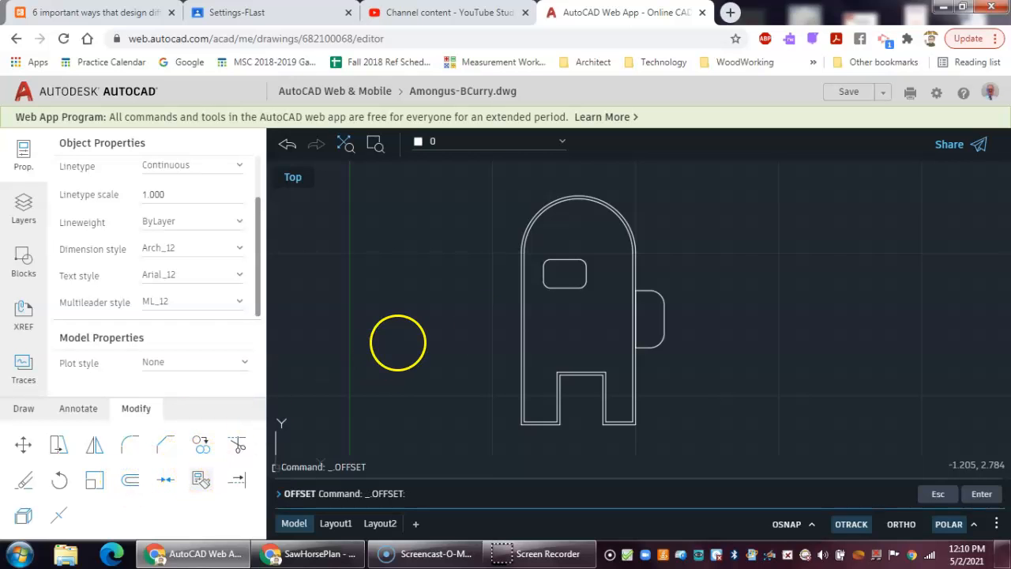
key("Return")
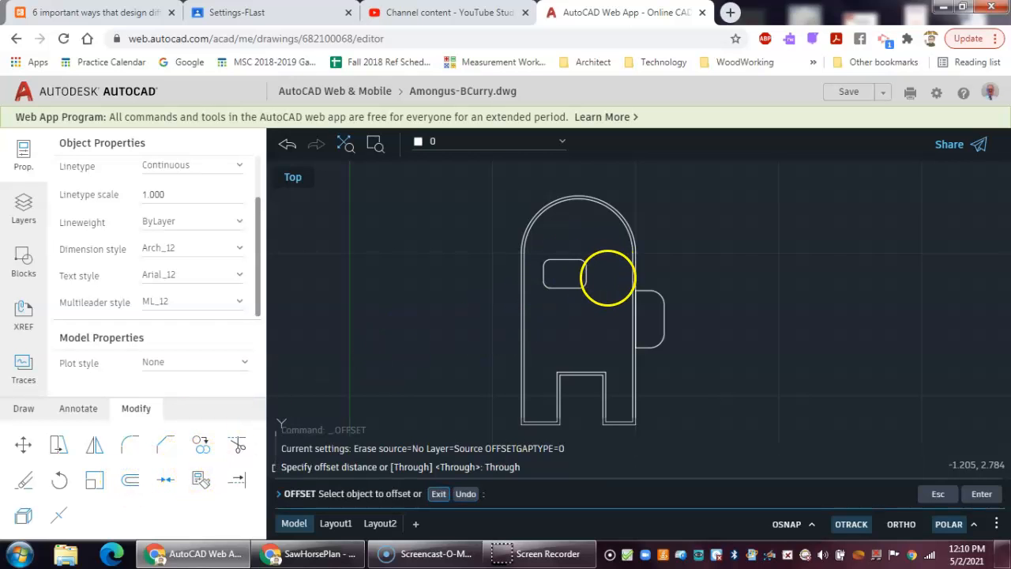
left_click(565, 260)
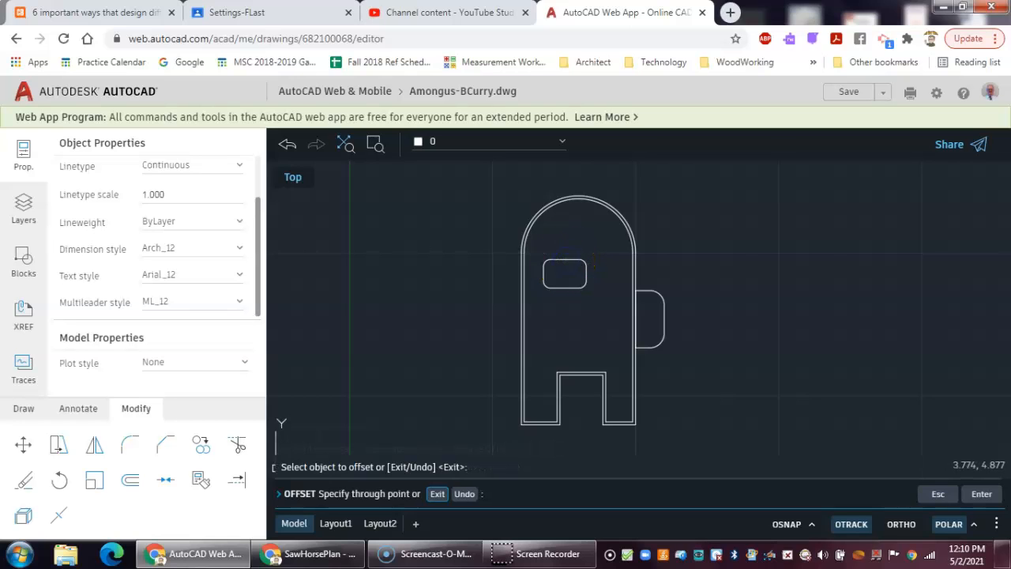
left_click(576, 254)
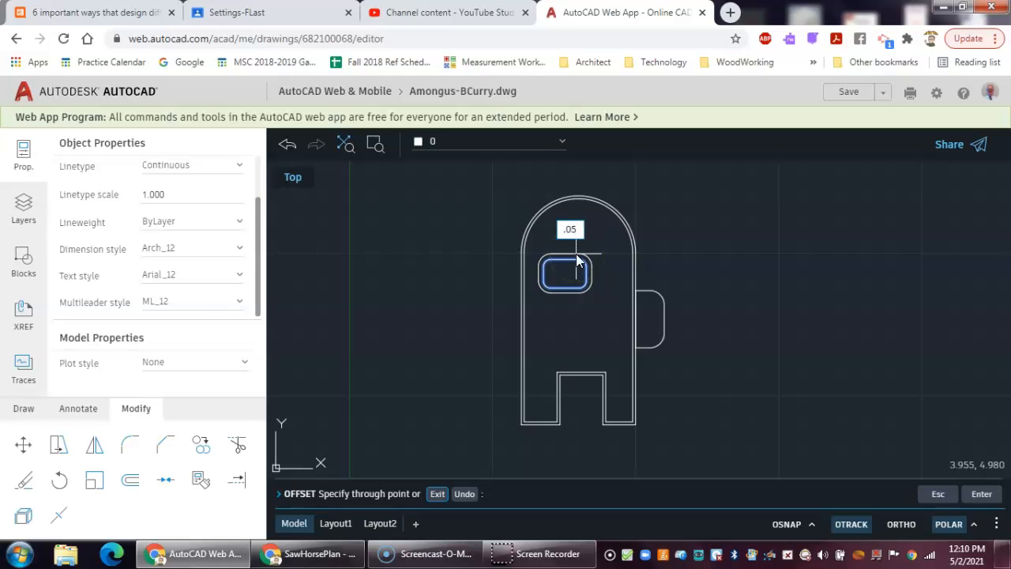
key("Return")
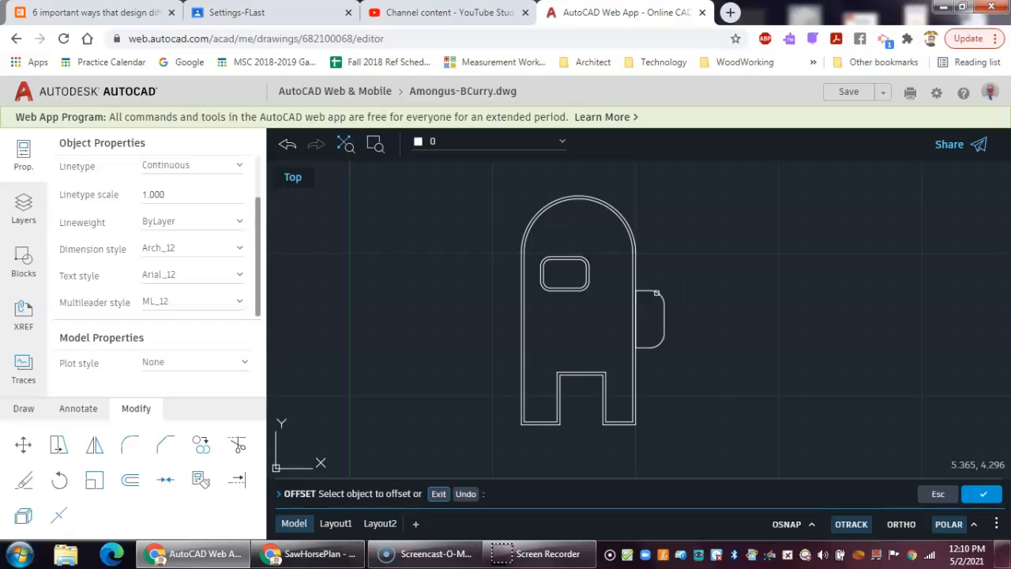
Offset the backpack outline inward by .05 and end the Offset command.
left_click(656, 293)
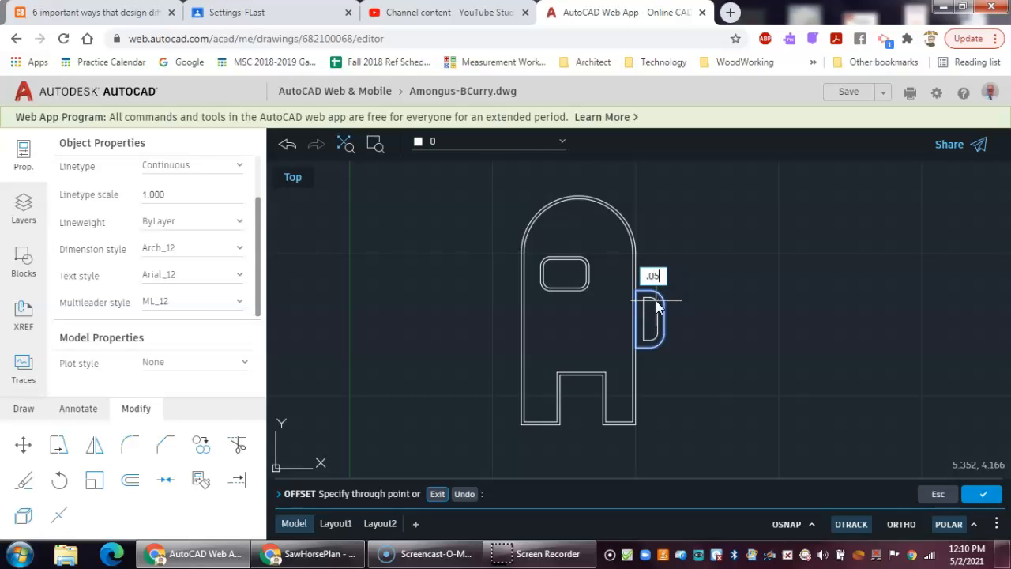
type(".05")
key("Return")
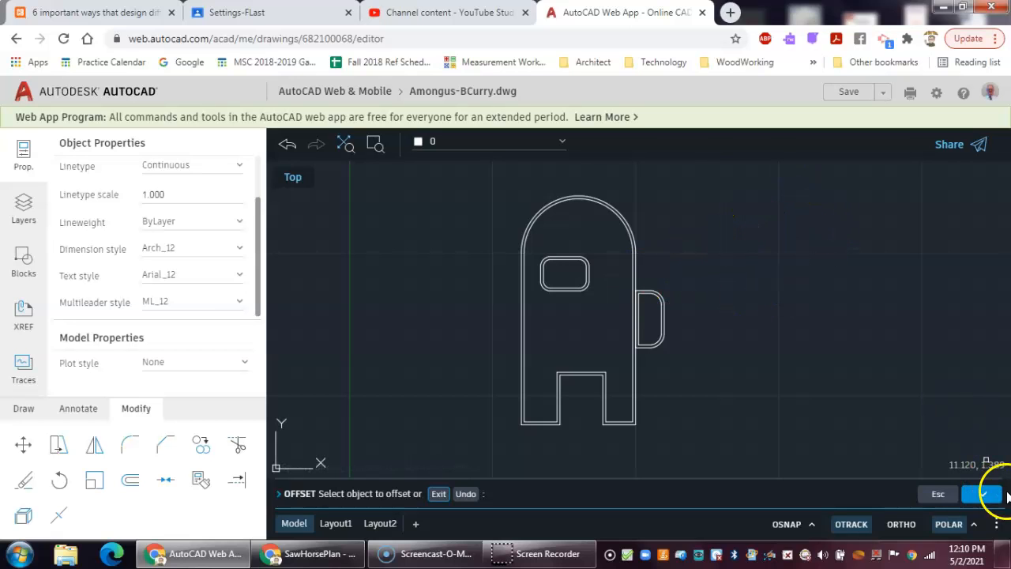
left_click(938, 494)
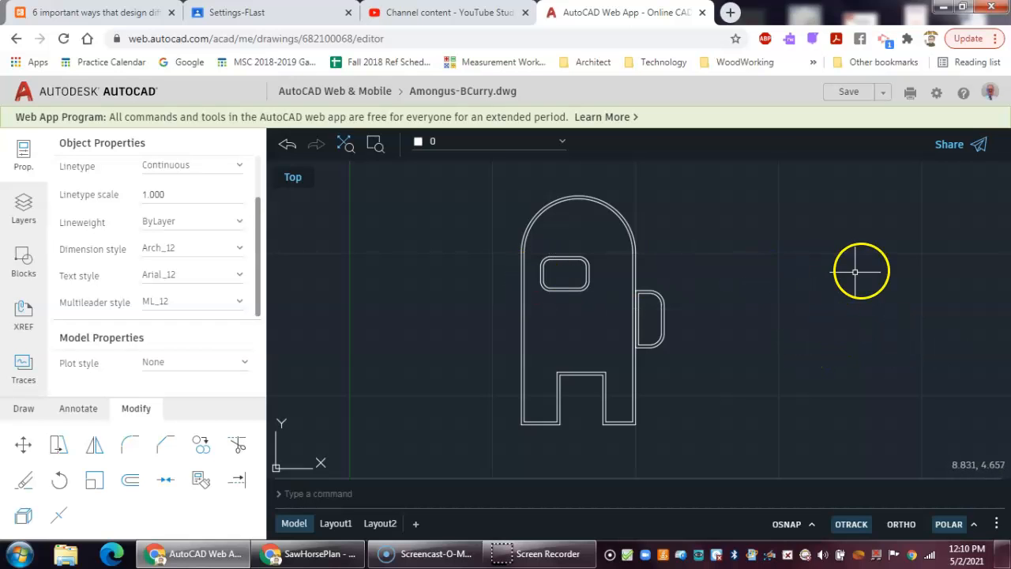
Copy the whole double-outlined character from its lower-left foot corner, with object snap on, to a spot level with and right of the original.
scroll(759, 274, "down", 2)
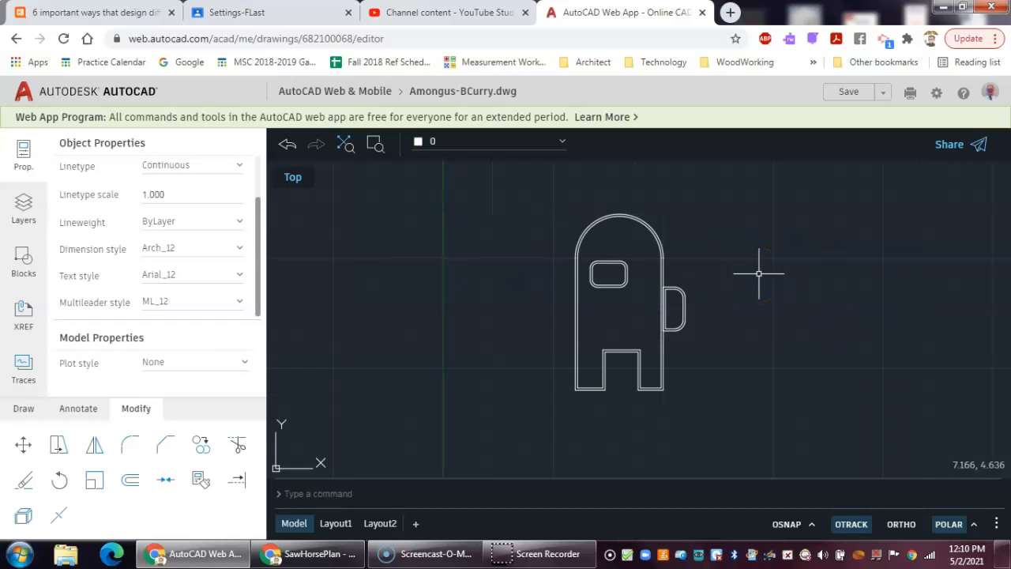
middle_click_drag(772, 269, 688, 282)
left_click(707, 258)
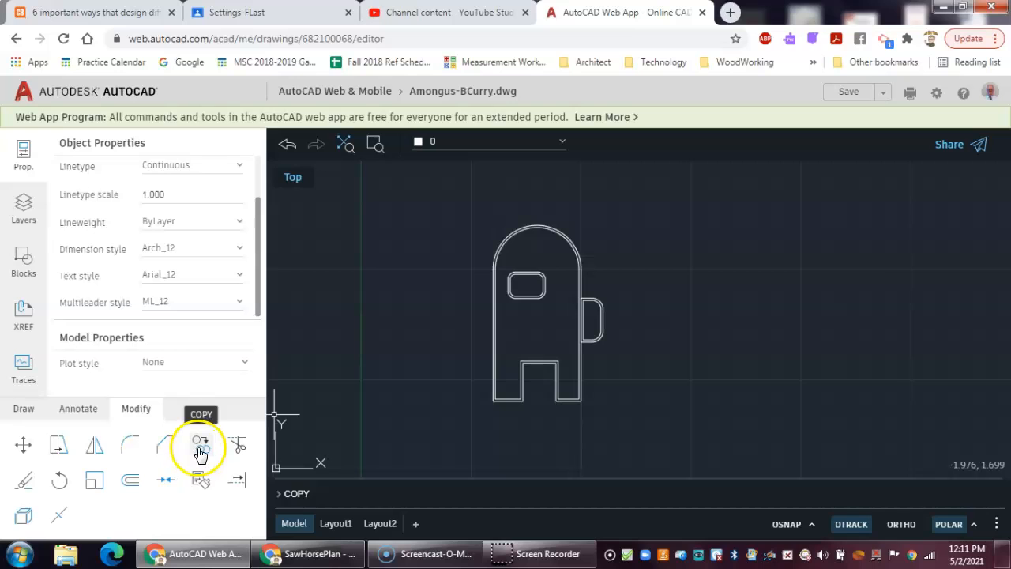
left_click(199, 448)
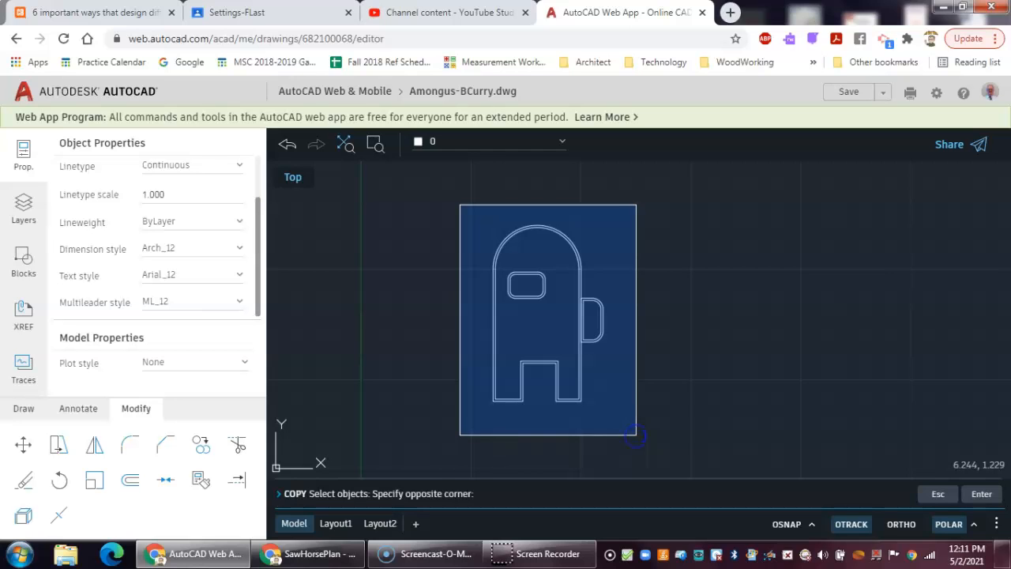
left_click(636, 433)
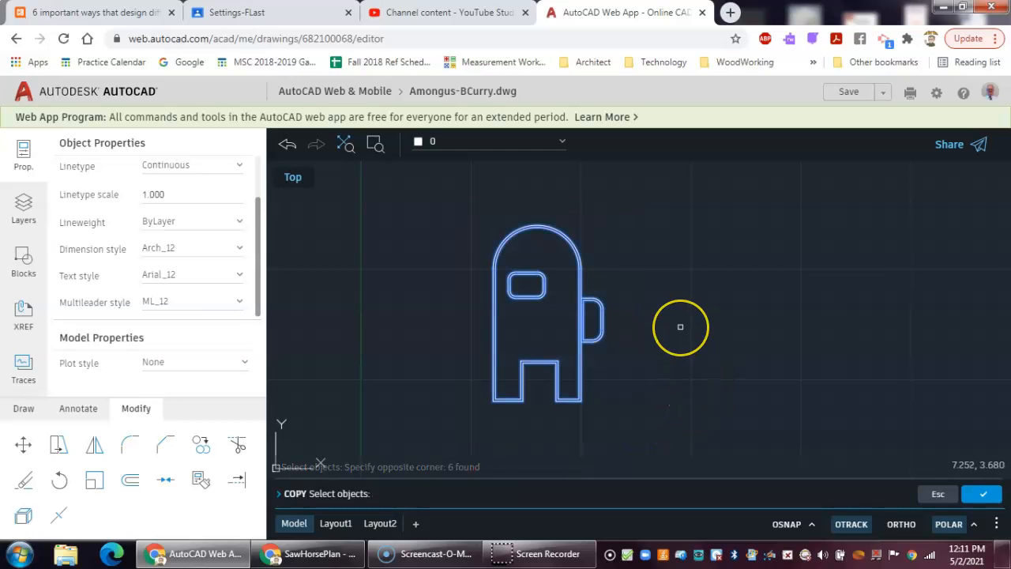
left_click(978, 494)
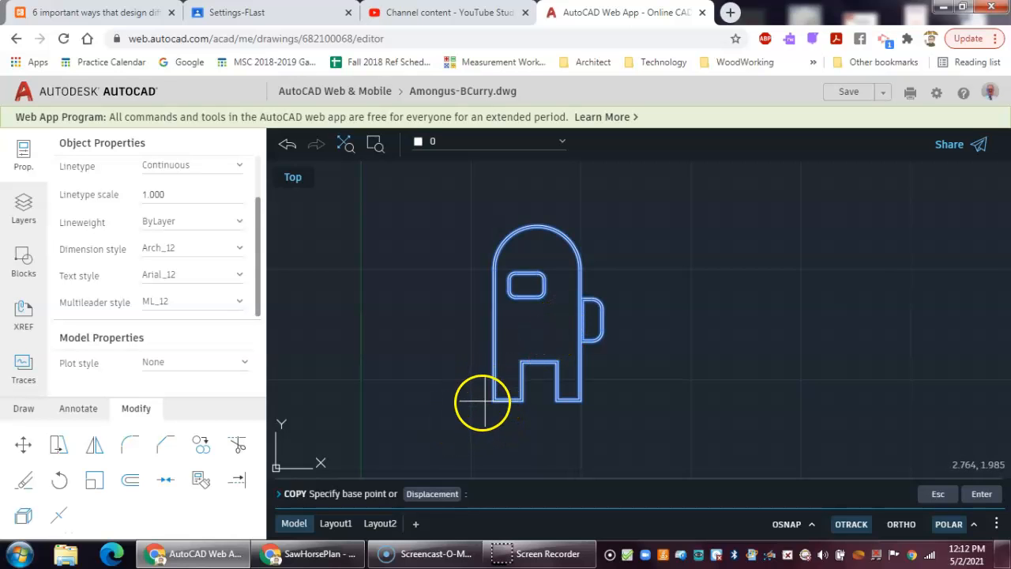
scroll(480, 406, "up", 1)
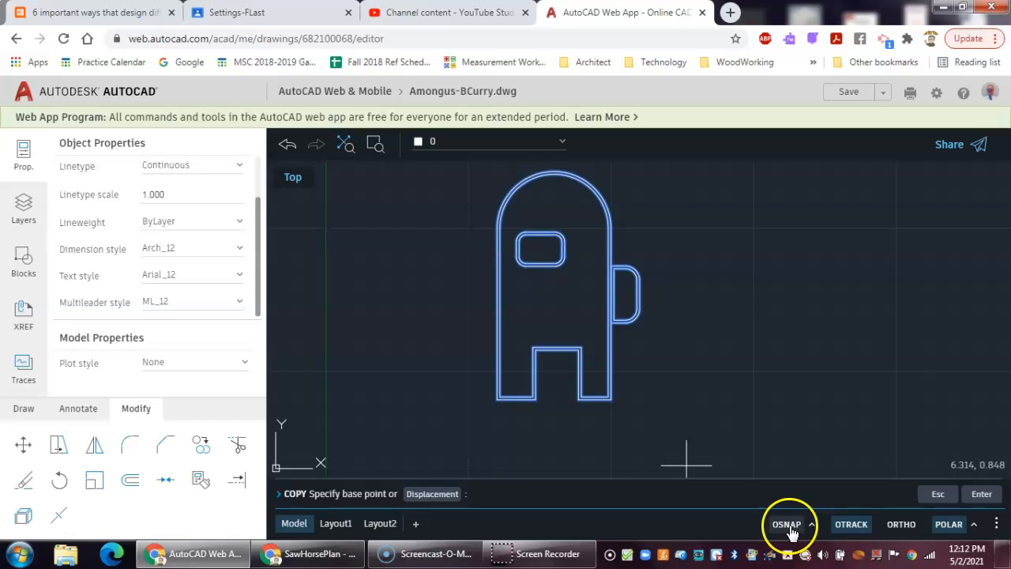
left_click(787, 523)
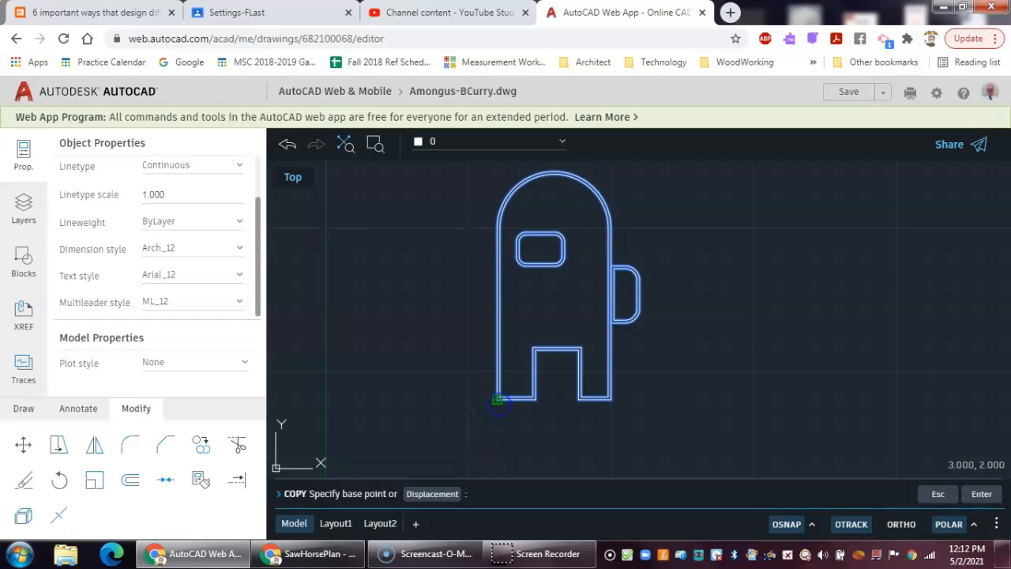
left_click(498, 399)
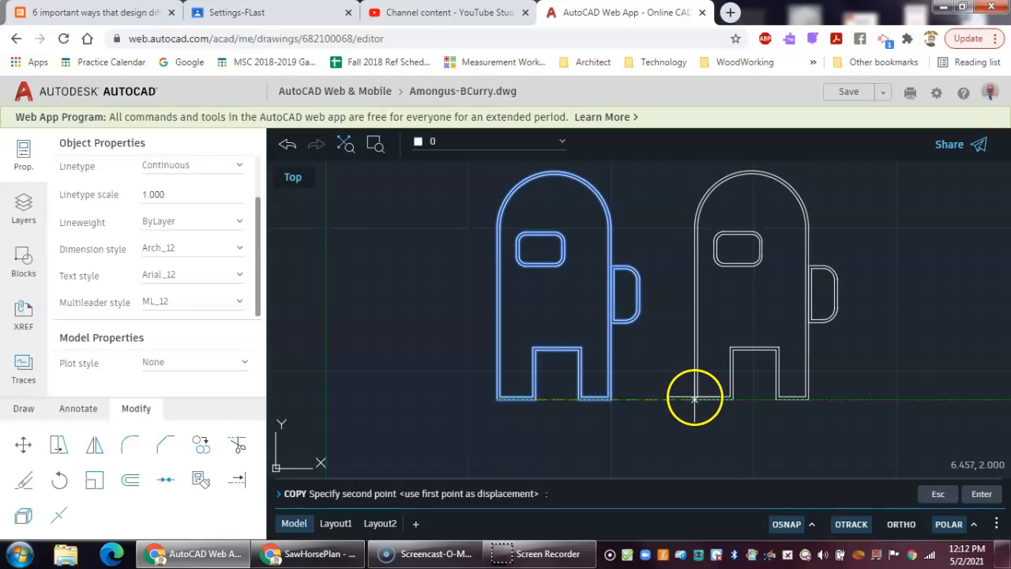
scroll(695, 399, "down", 3)
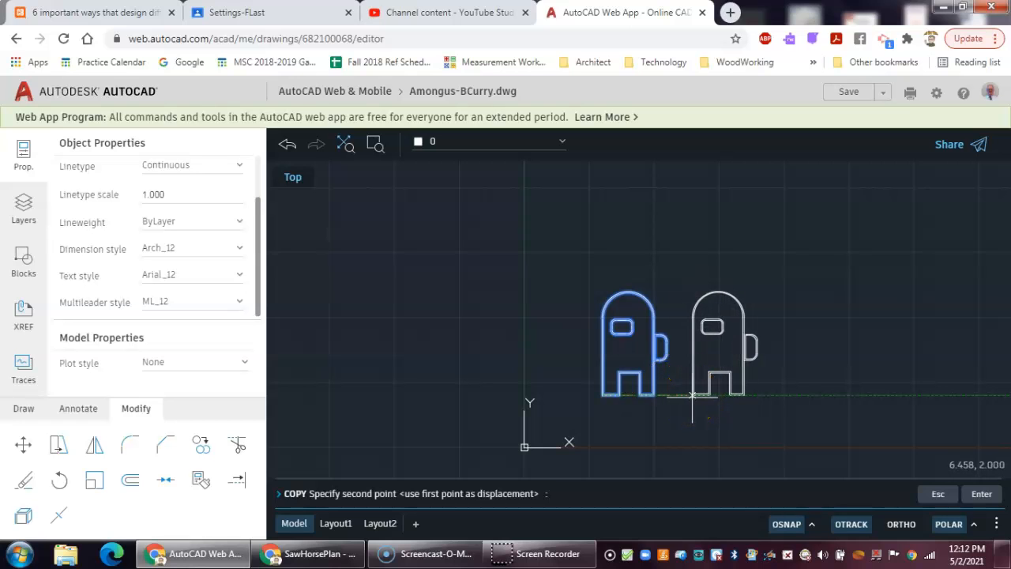
left_click(693, 394)
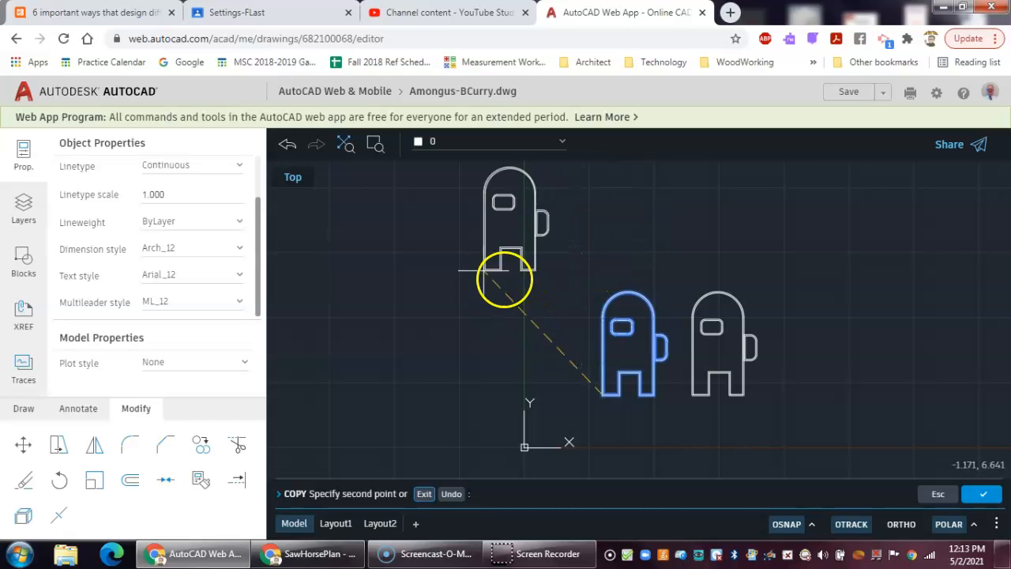
Scatter more copies of the character above, right and left of the original, leaving space between them.
left_click(500, 294)
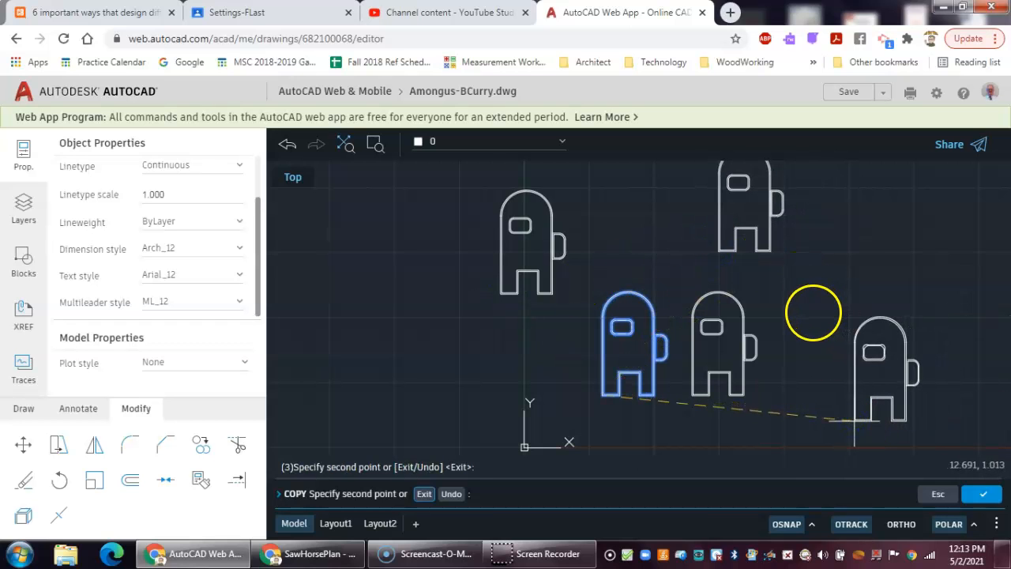
scroll(813, 312, "up", 2)
scroll(814, 311, "down", 4)
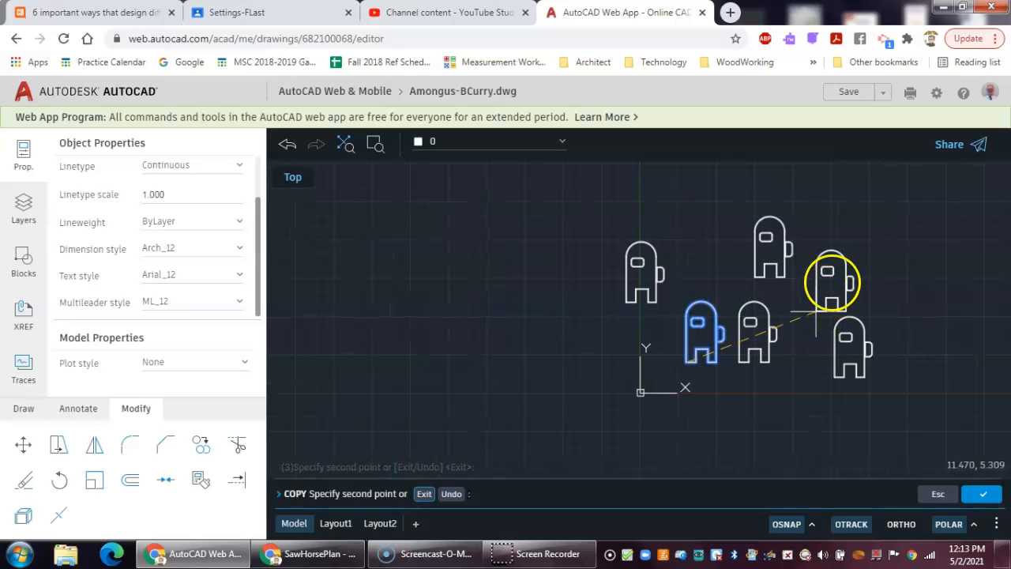
left_click(841, 270)
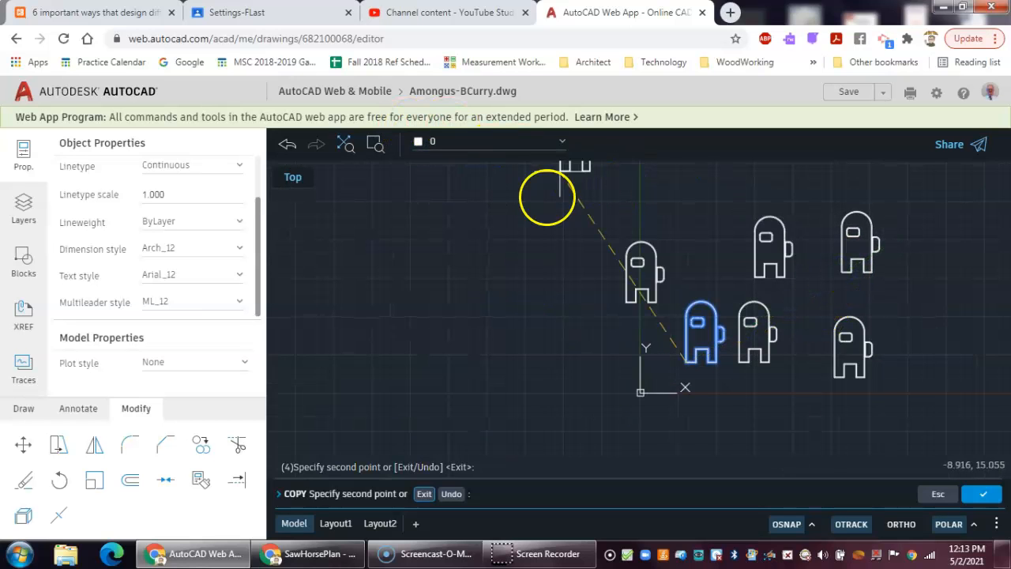
left_click(651, 214)
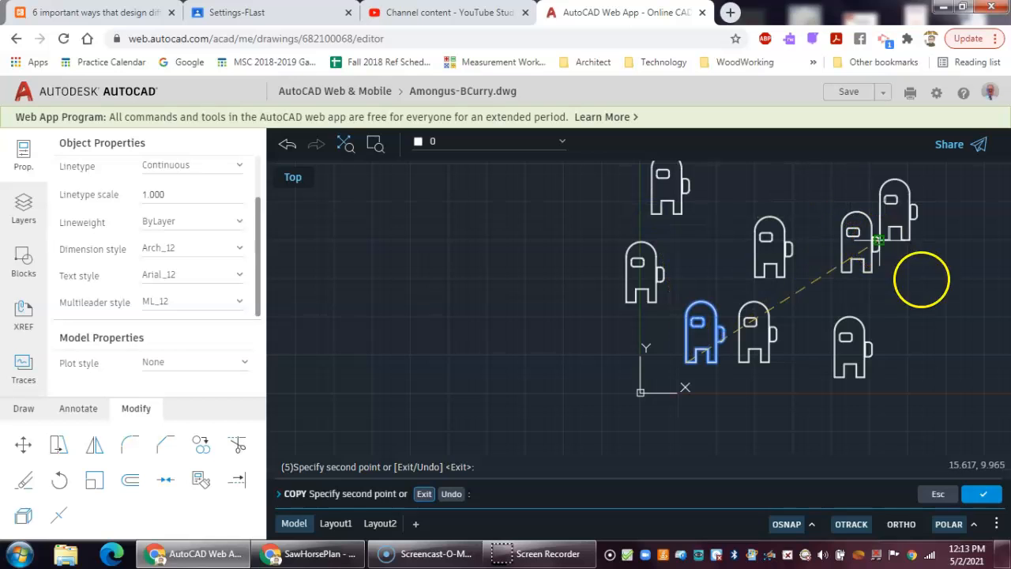
left_click(906, 328)
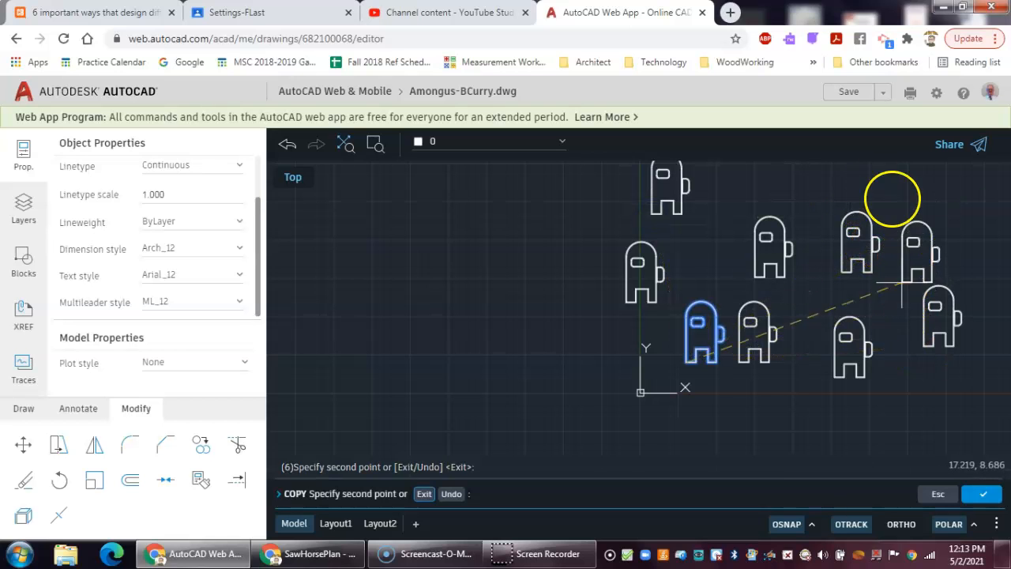
left_click(912, 228)
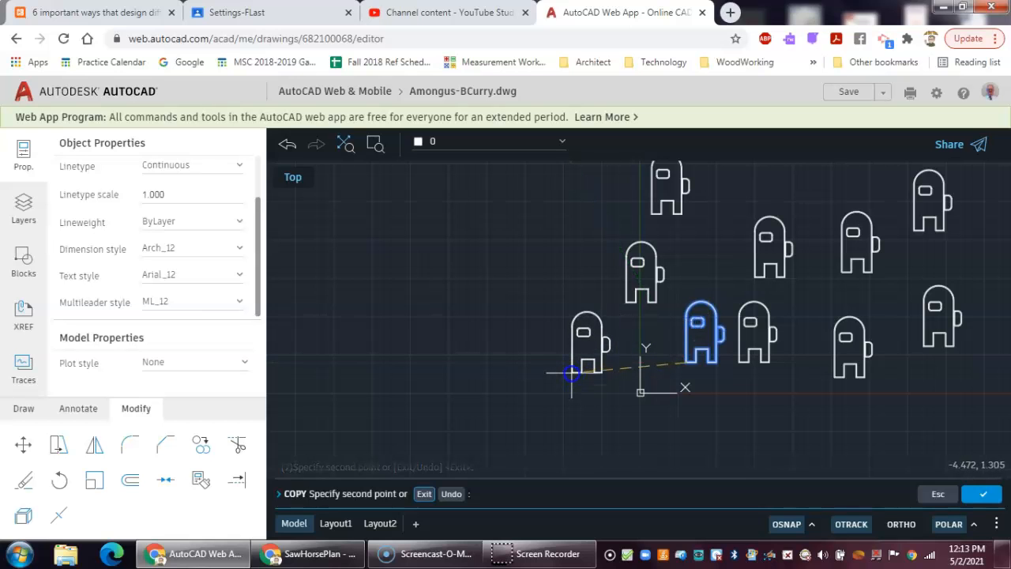
left_click(542, 221)
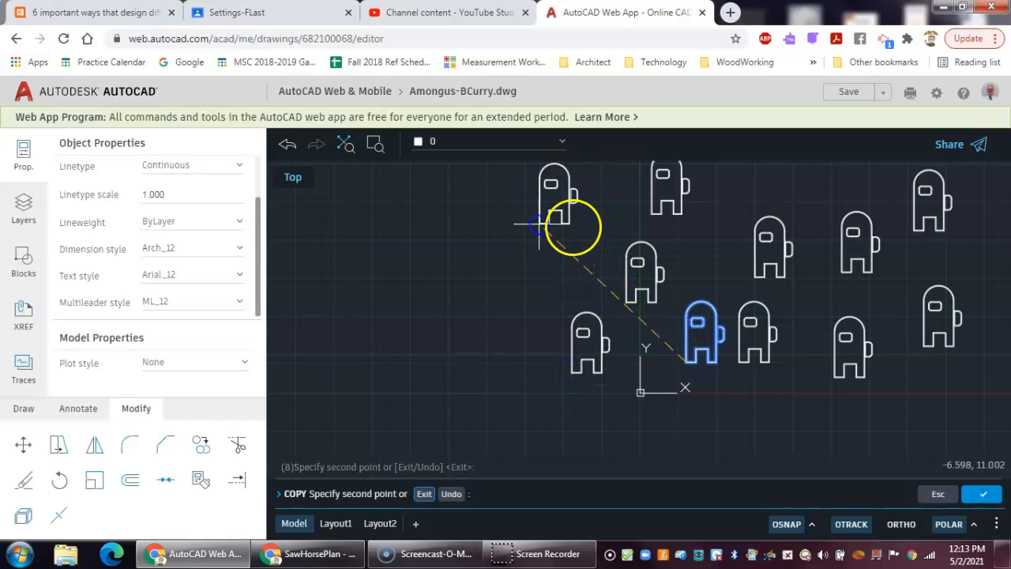
Place further character copies in the upper-right gap and across the far left area, and end the Copy command.
scroll(837, 203, "up", 3)
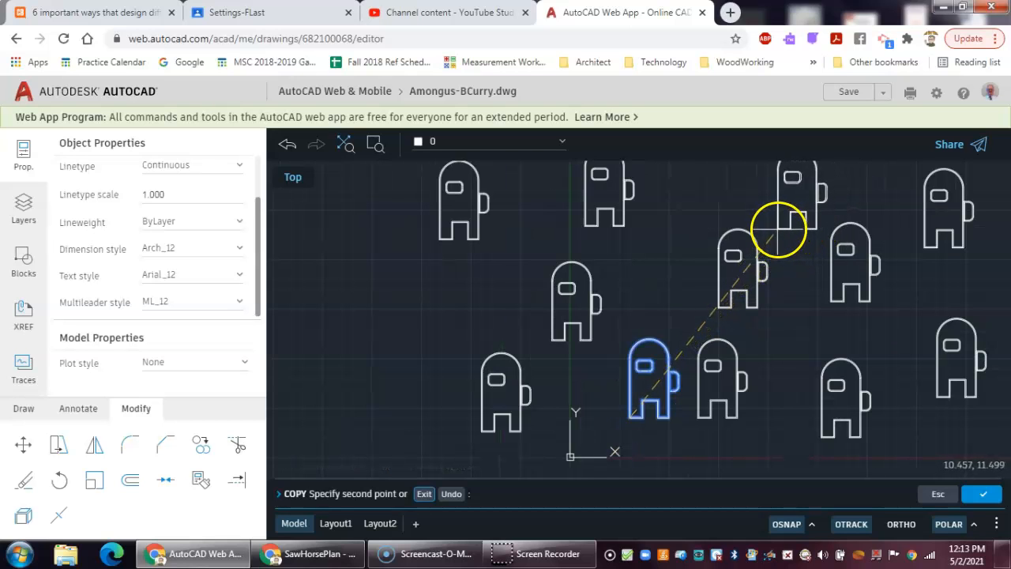
left_click(779, 239)
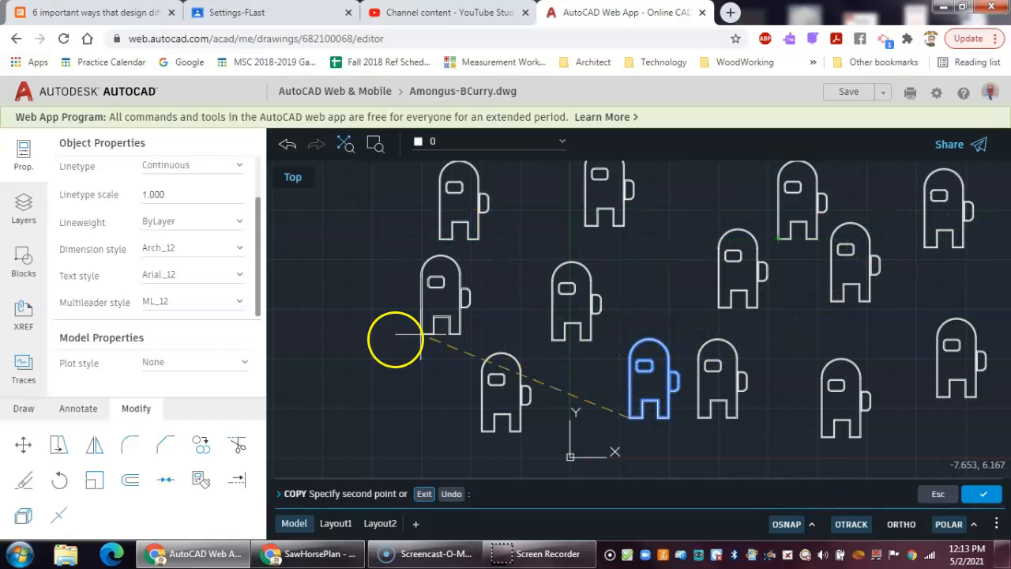
left_click(378, 346)
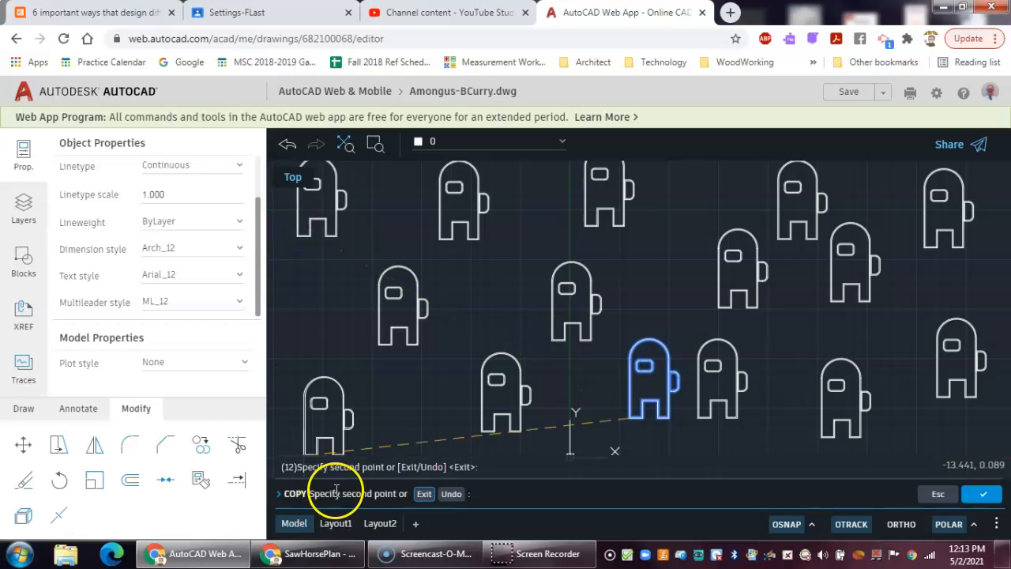
left_click(306, 447)
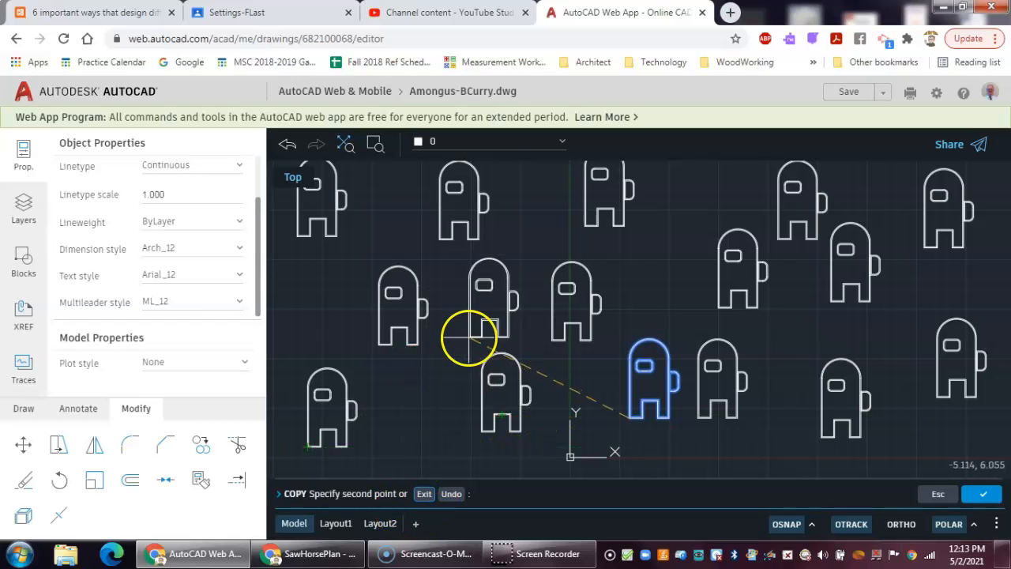
right_click(472, 326)
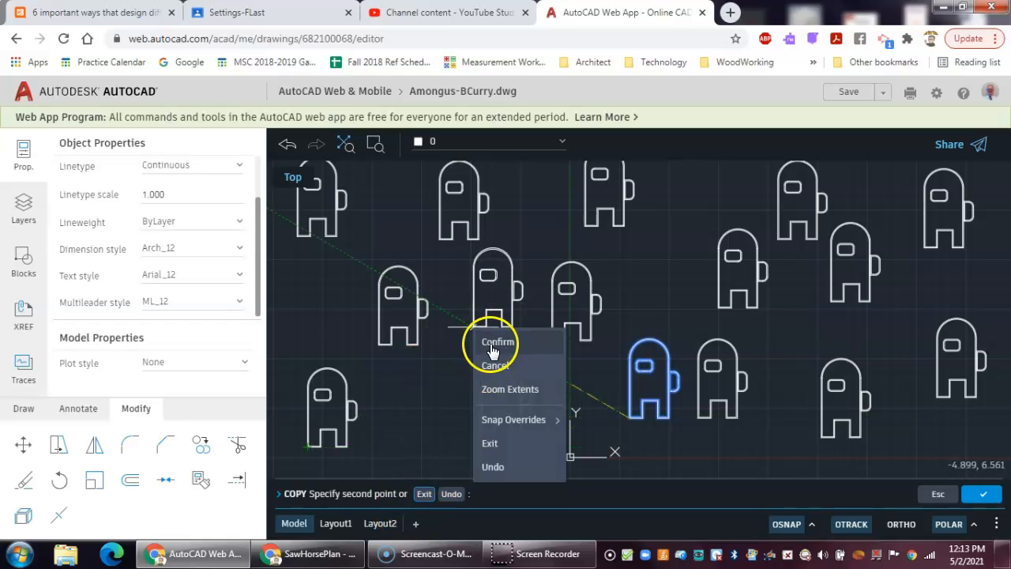
left_click(490, 341)
key("Escape")
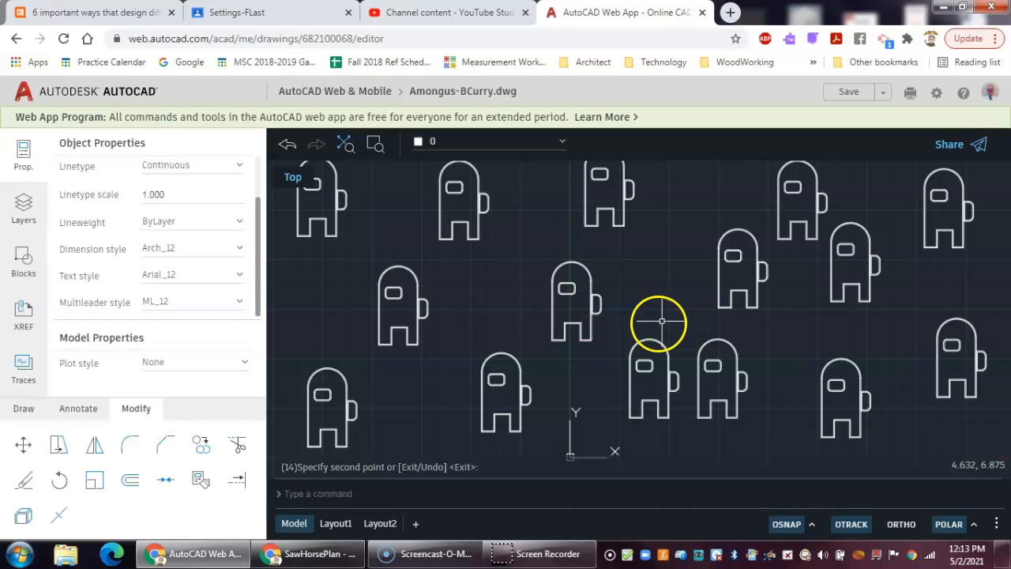
Save the drawing as a new file, adding "Lotsof" in front of the existing Amongus file name.
scroll(683, 316, "down", 3)
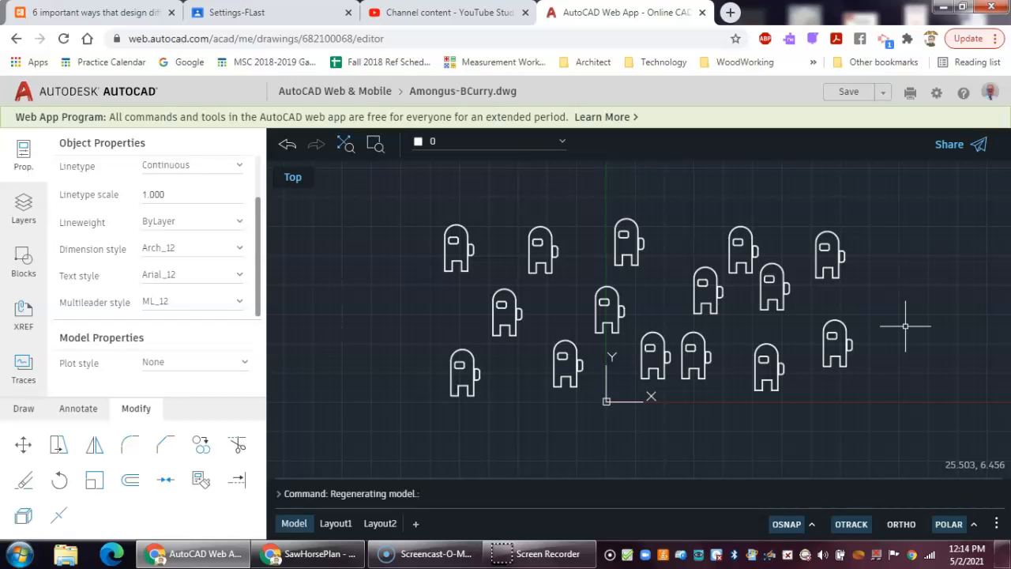
left_click(885, 95)
left_click(831, 123)
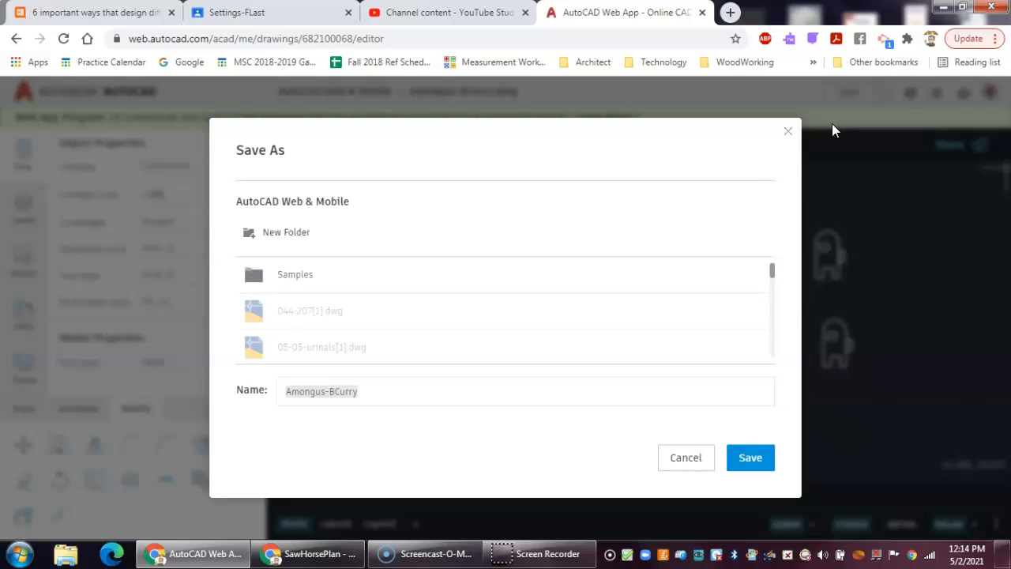
left_click(285, 393)
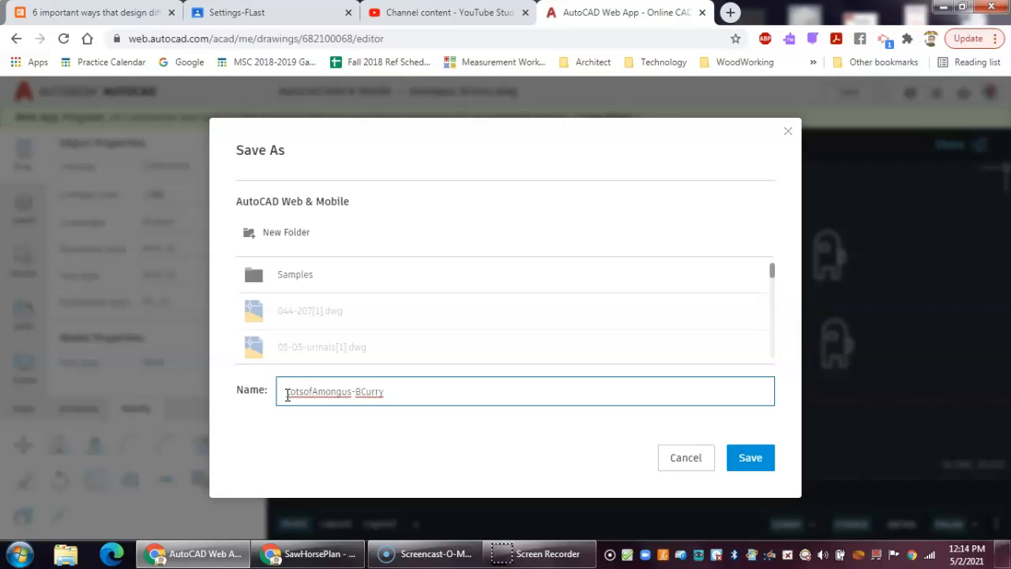
left_click(811, 510)
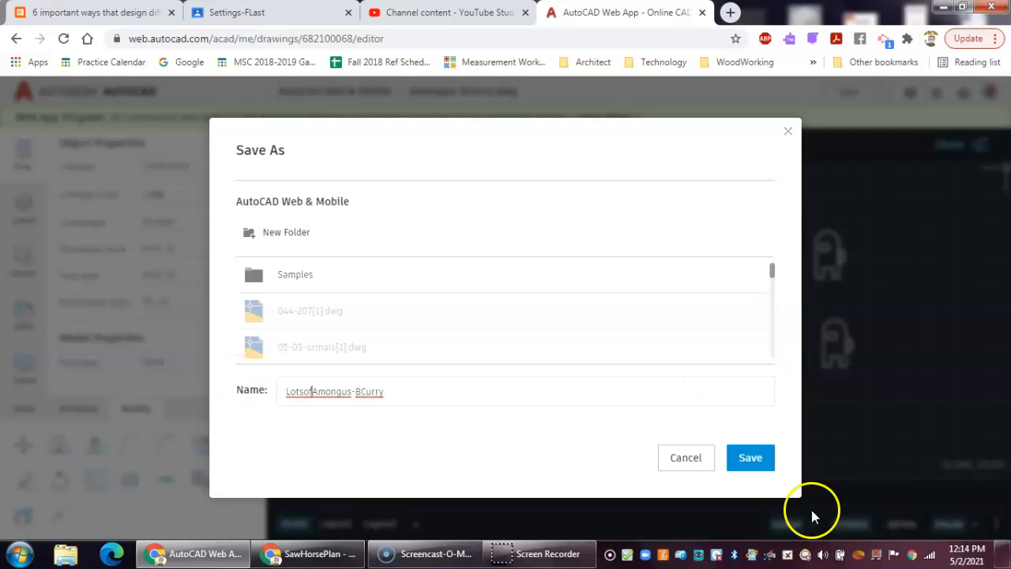
left_click(756, 468)
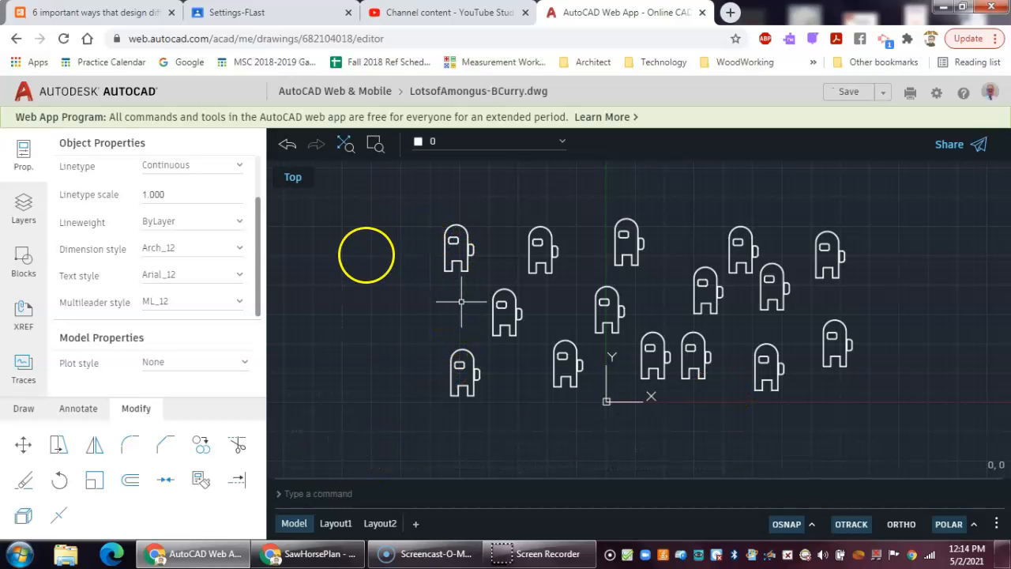
Erase the nine character copies in the two upper rows of the drawing.
left_click(24, 410)
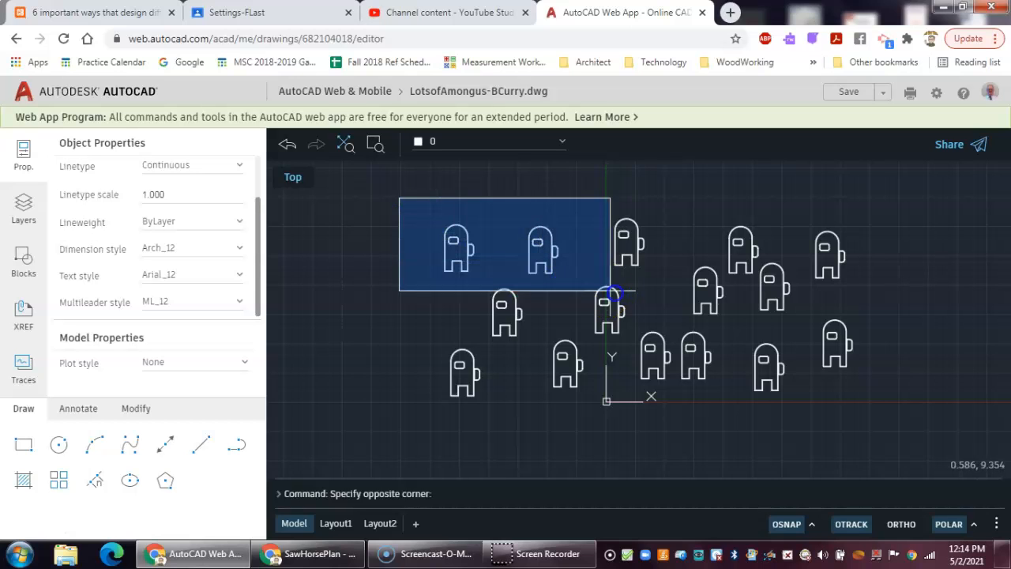
left_click(866, 336)
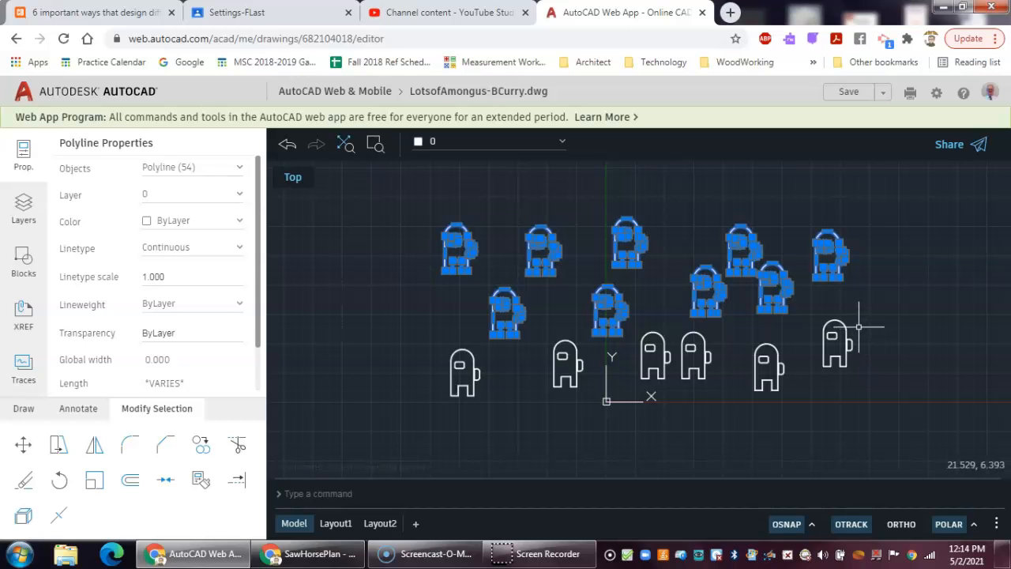
key("Delete")
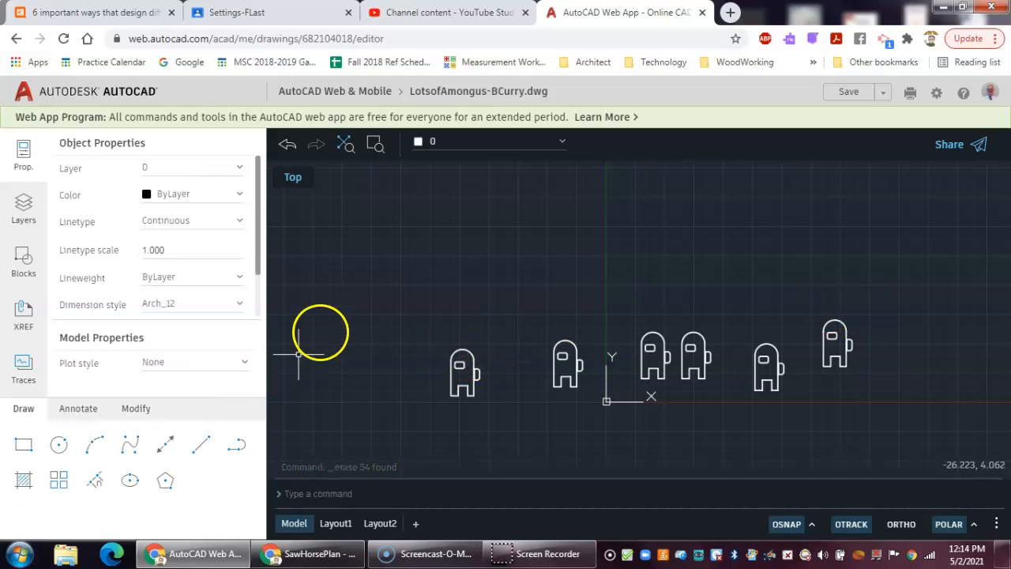
Erase the two copies left of the origin and the three right of the original, keeping only the character nearest the origin.
left_click(421, 326)
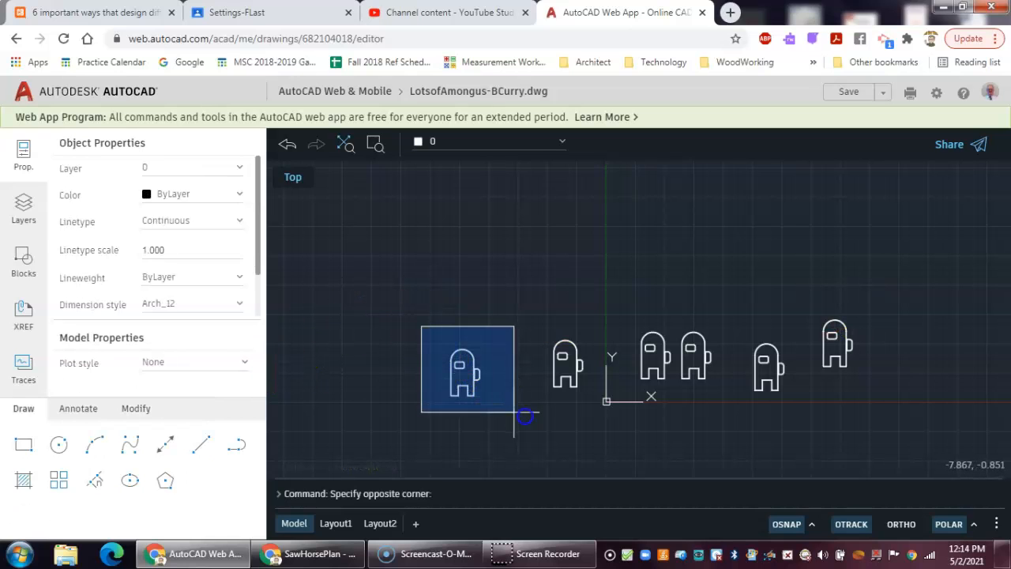
left_click(592, 416)
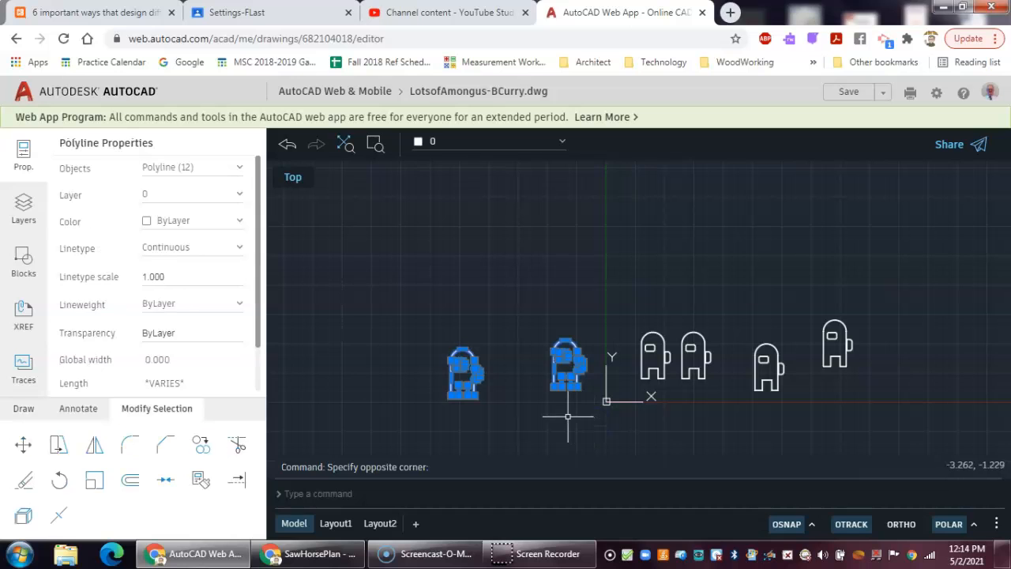
key("Delete")
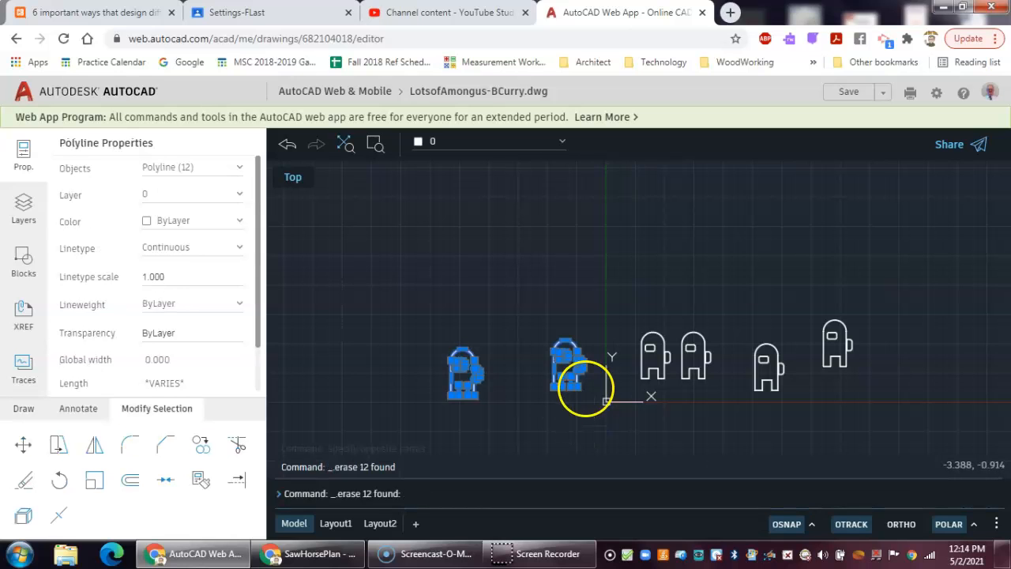
left_click(676, 316)
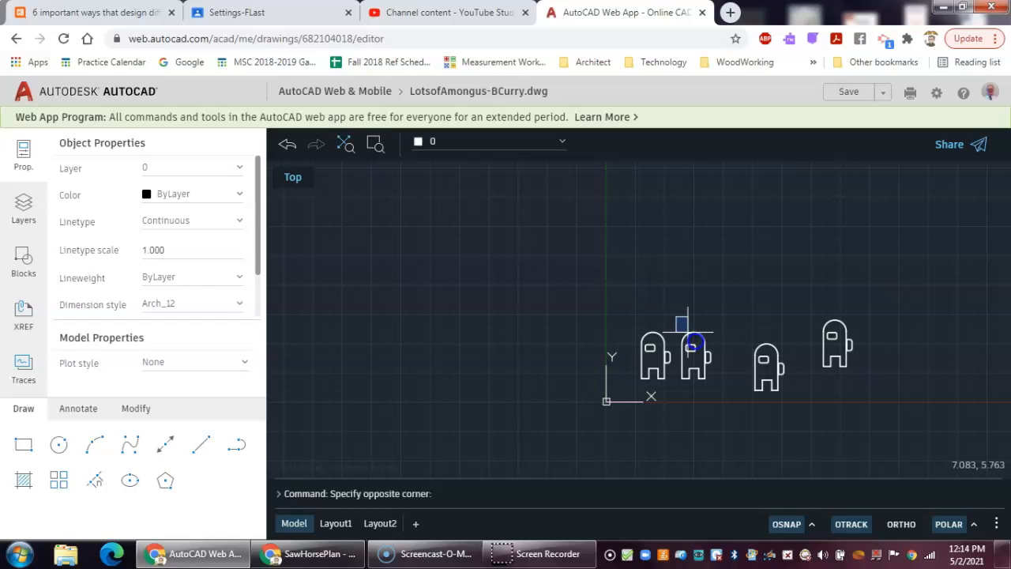
left_click(873, 403)
key("Delete")
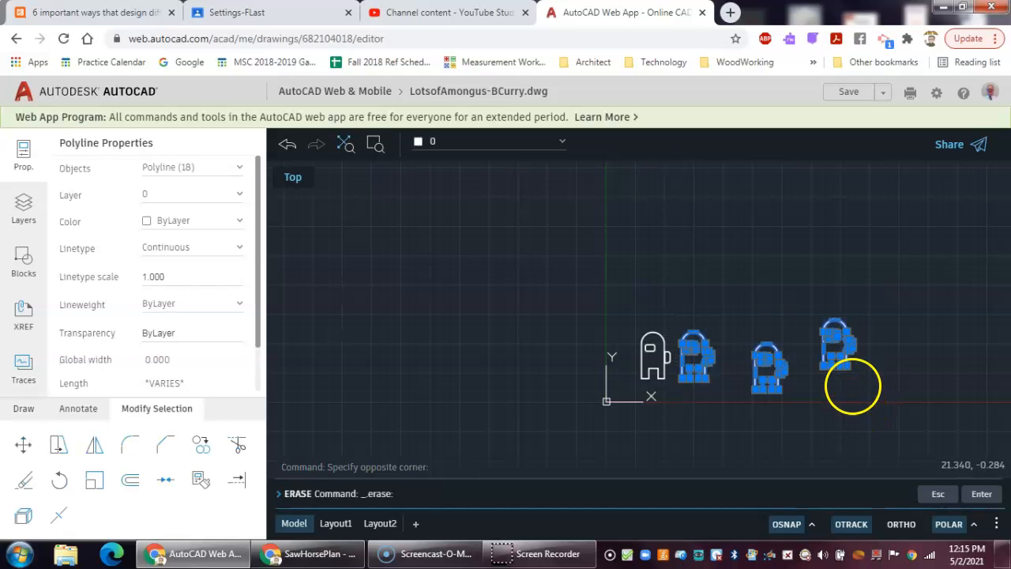
Create a rectangular array from all outlines of the remaining character.
middle_click_drag(782, 342, 682, 318)
scroll(770, 332, "up", 3)
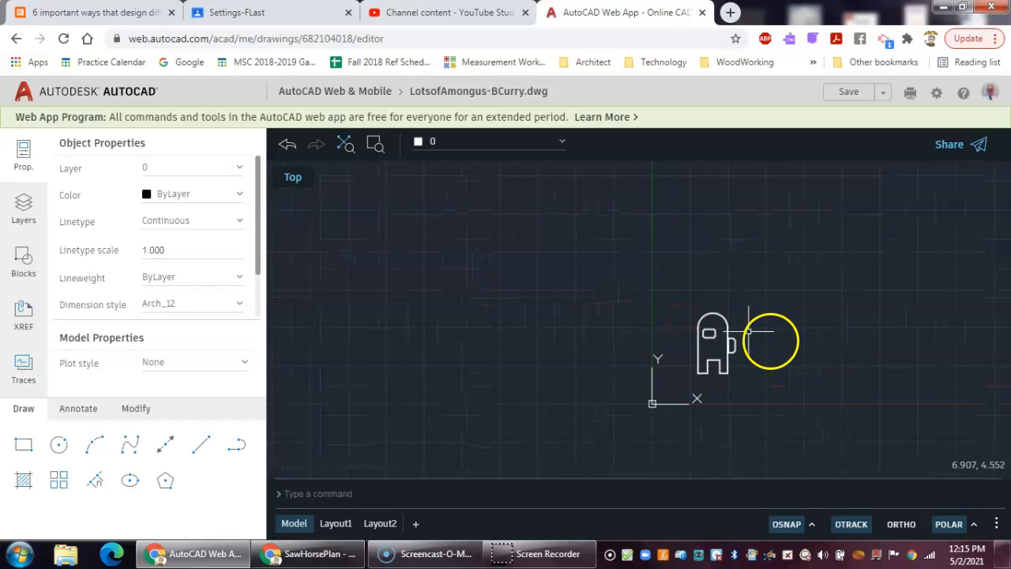
type("zoom")
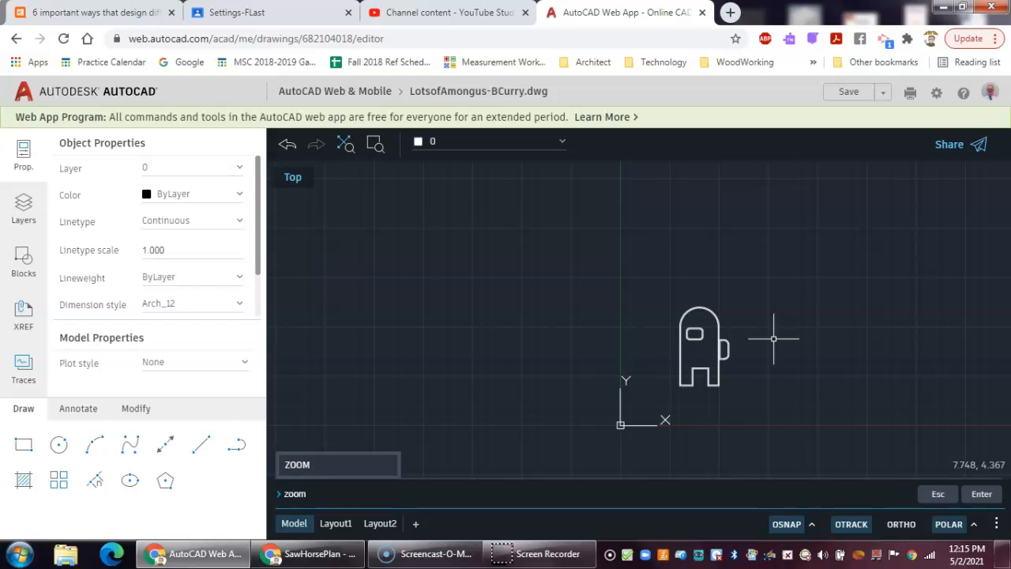
key("Return")
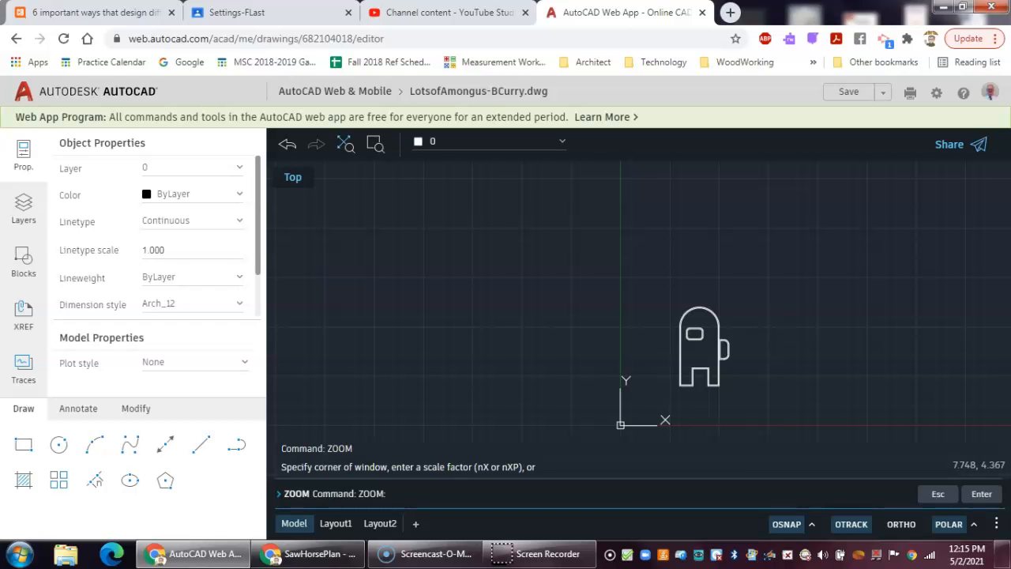
type("a")
key("Return")
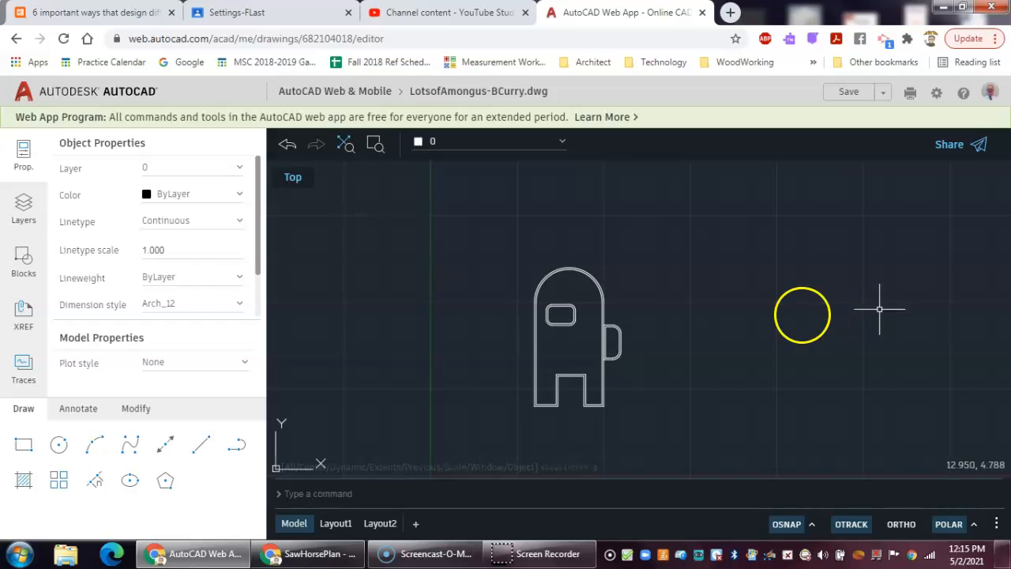
left_click(60, 481)
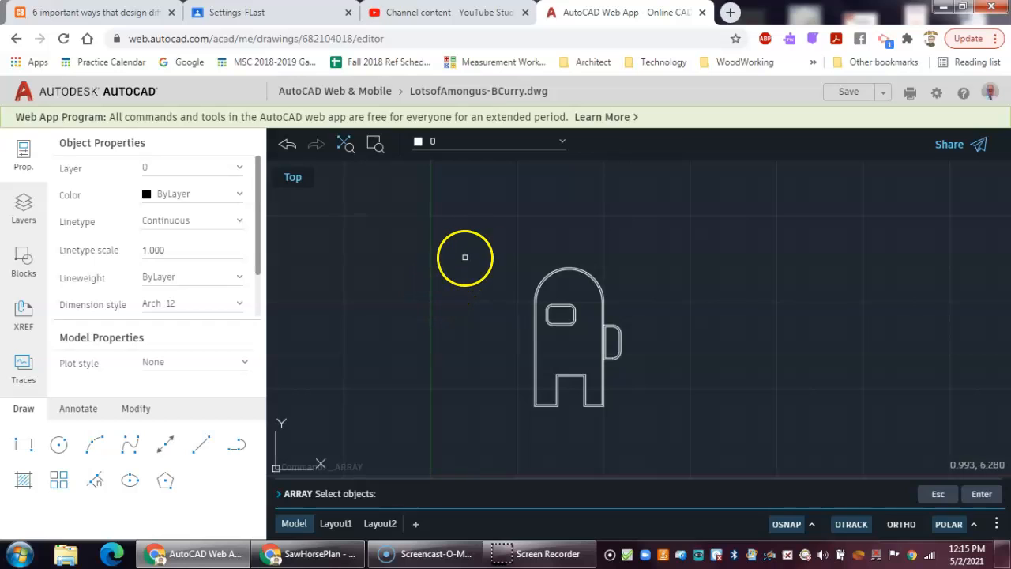
left_click(481, 230)
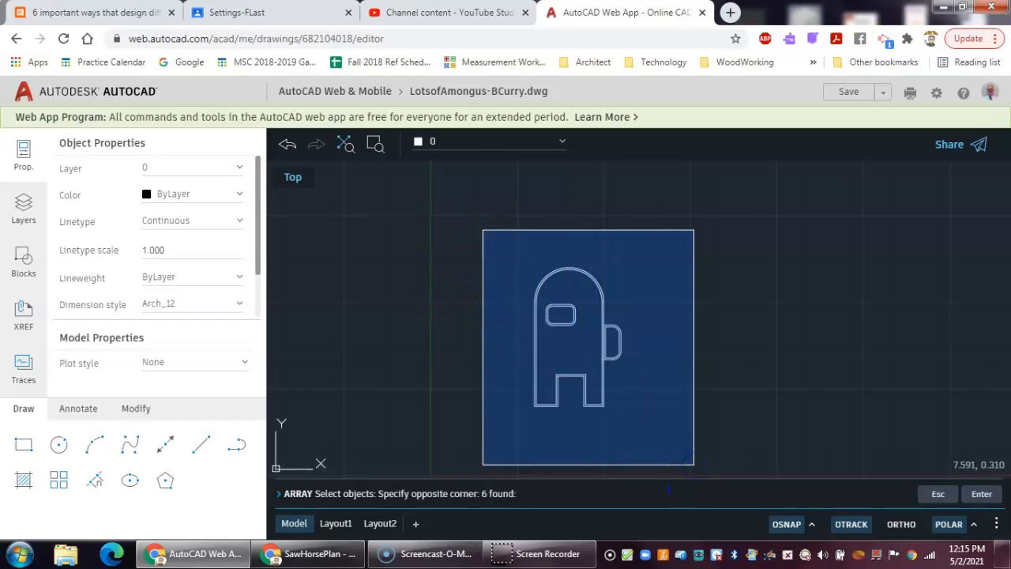
left_click(694, 465)
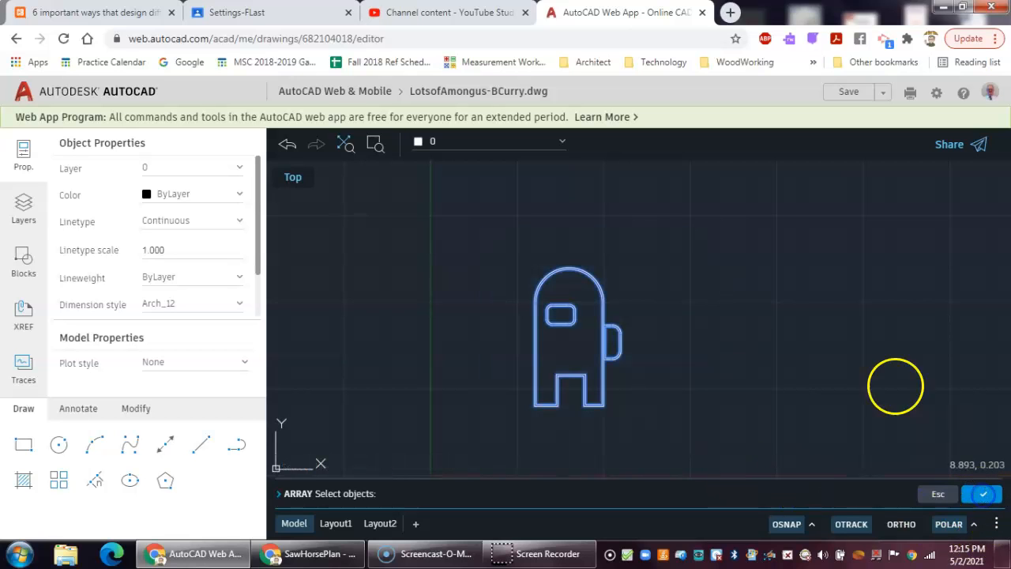
key("Return")
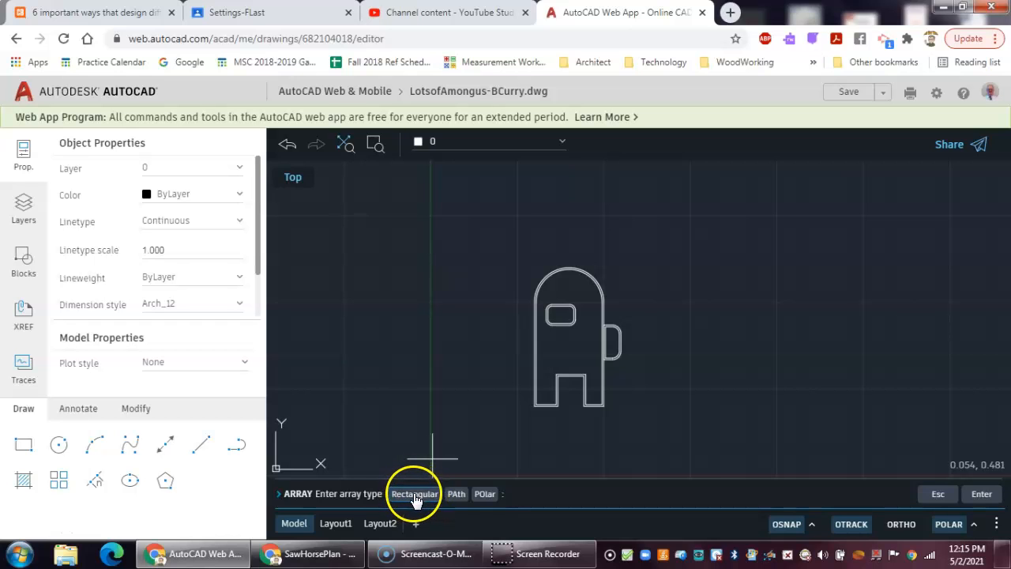
key("Return")
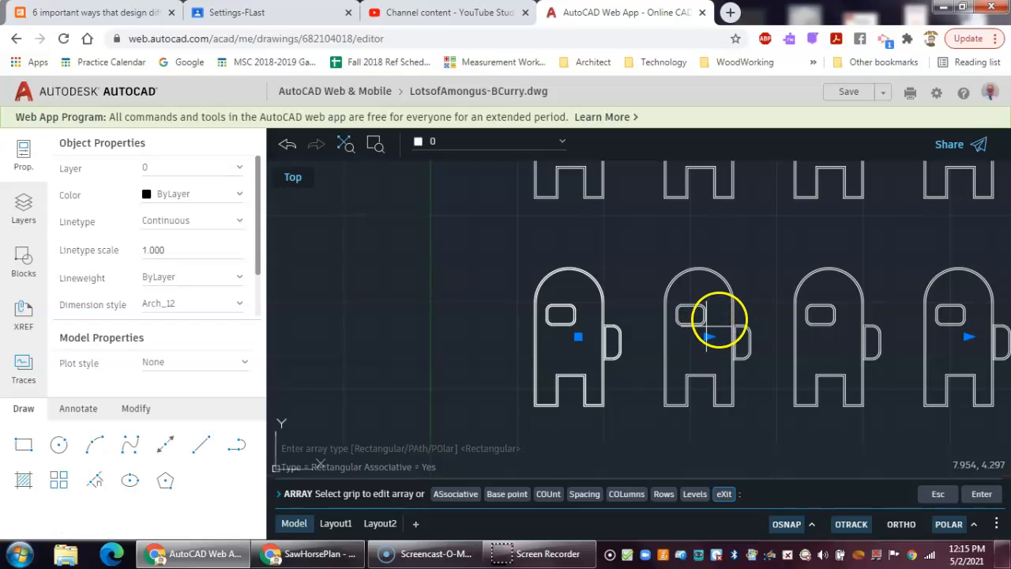
Widen the array's column spacing so the second column's grip sits at about X 9.07, level with the first.
scroll(715, 320, "down", 2)
scroll(736, 304, "down", 3)
mouse_move(880, 266)
middle_mouse_down()
mouse_move(584, 308)
mouse_move(632, 294)
mouse_move(768, 308)
middle_mouse_up()
scroll(607, 299, "up", 3)
scroll(500, 406, "up", 2)
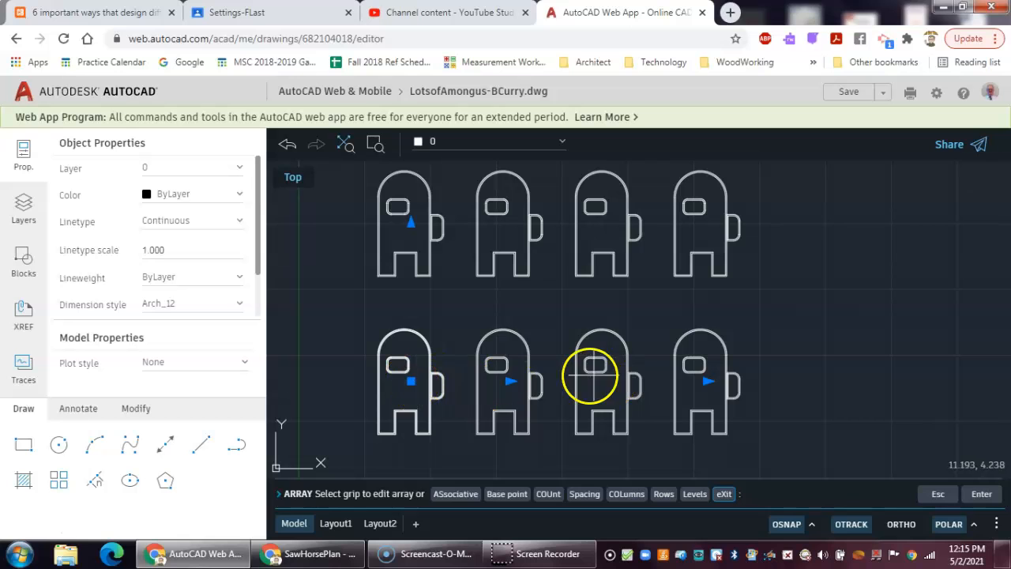
left_click(511, 381)
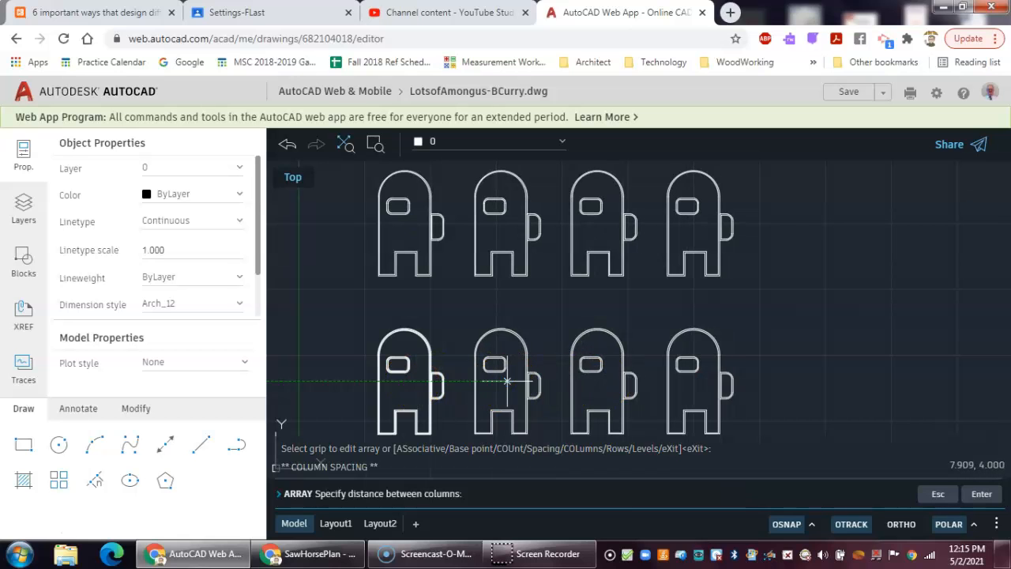
scroll(559, 371, "down", 1)
scroll(587, 371, "down", 1)
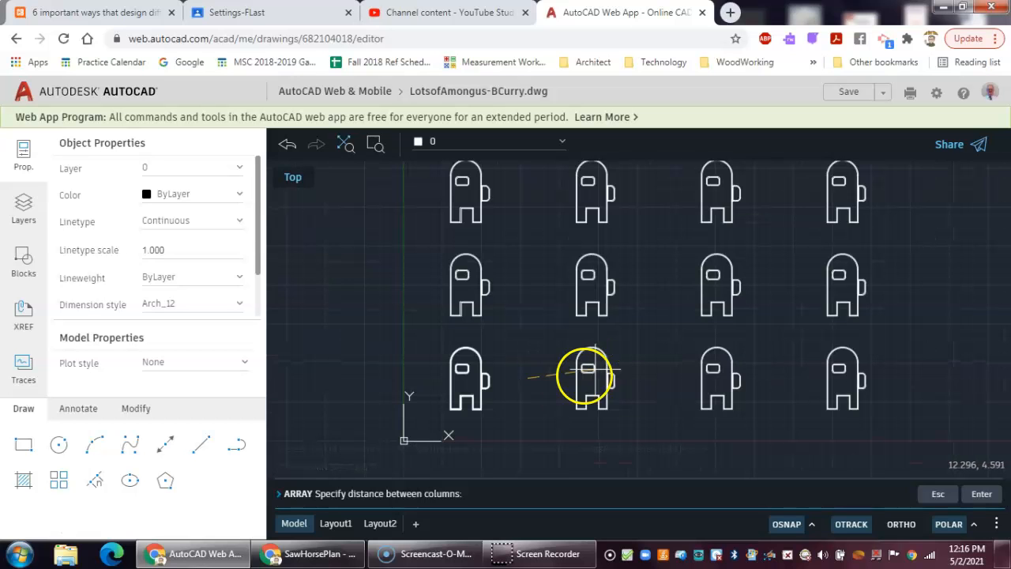
scroll(580, 386, "up", 2)
scroll(564, 377, "down", 3)
scroll(569, 380, "down", 2)
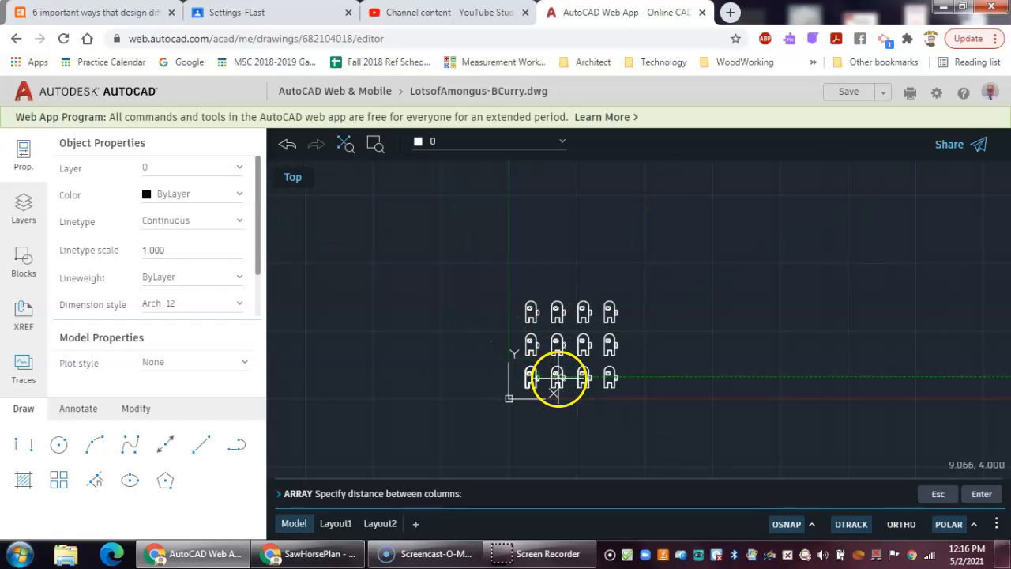
left_click(558, 380)
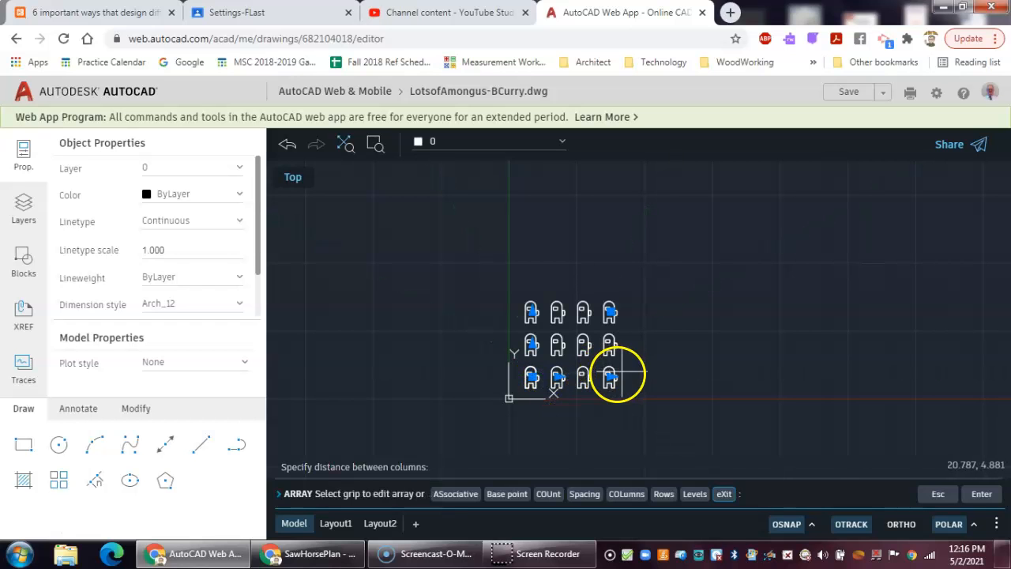
Extend the array's column count to the right to nine columns.
scroll(612, 381, "up", 5)
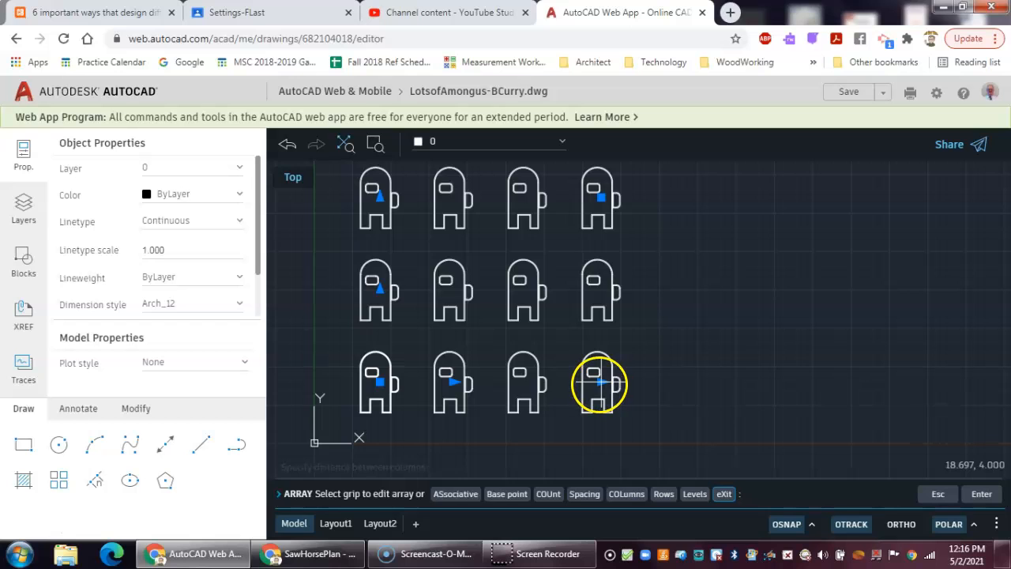
left_click(602, 382)
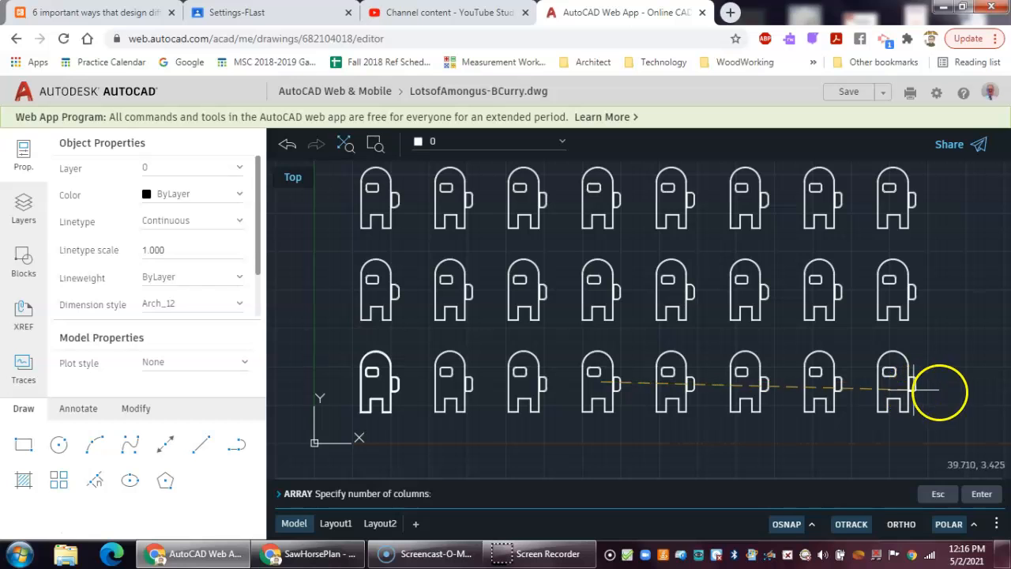
left_click(977, 393)
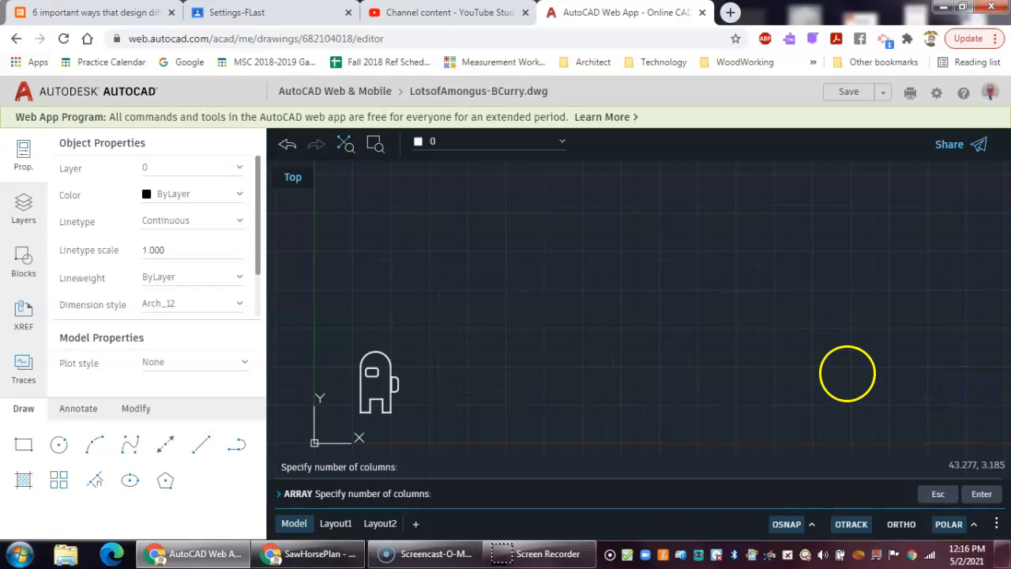
Extend the array upward to seven rows of characters.
scroll(502, 320, "down", 1)
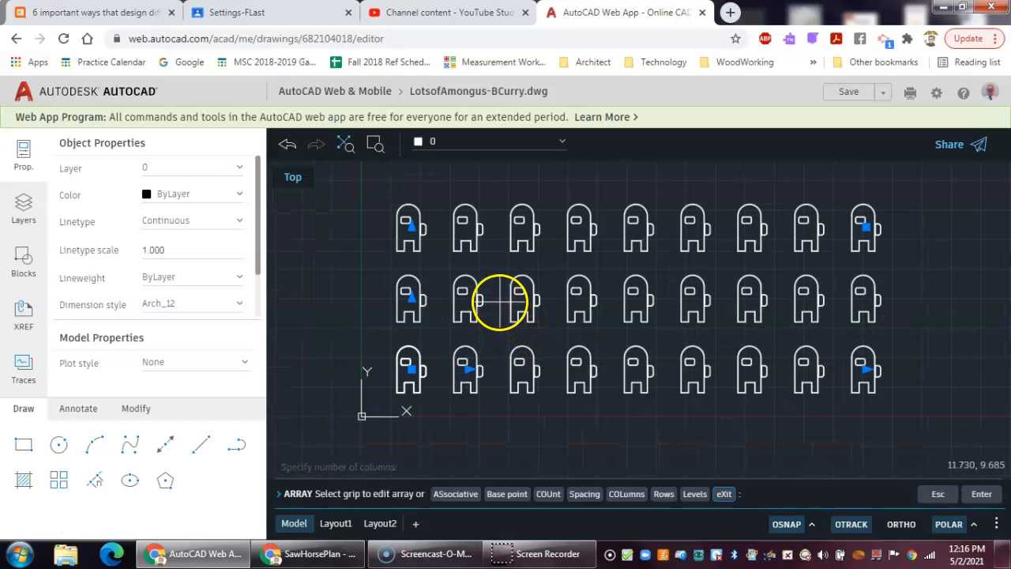
scroll(442, 269, "down", 1)
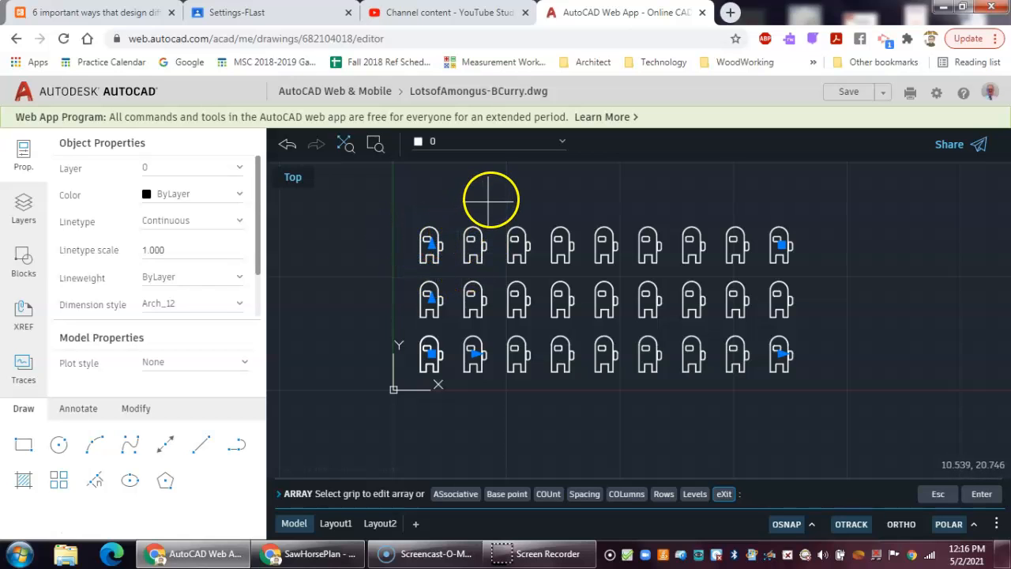
middle_click_drag(482, 253, 472, 317)
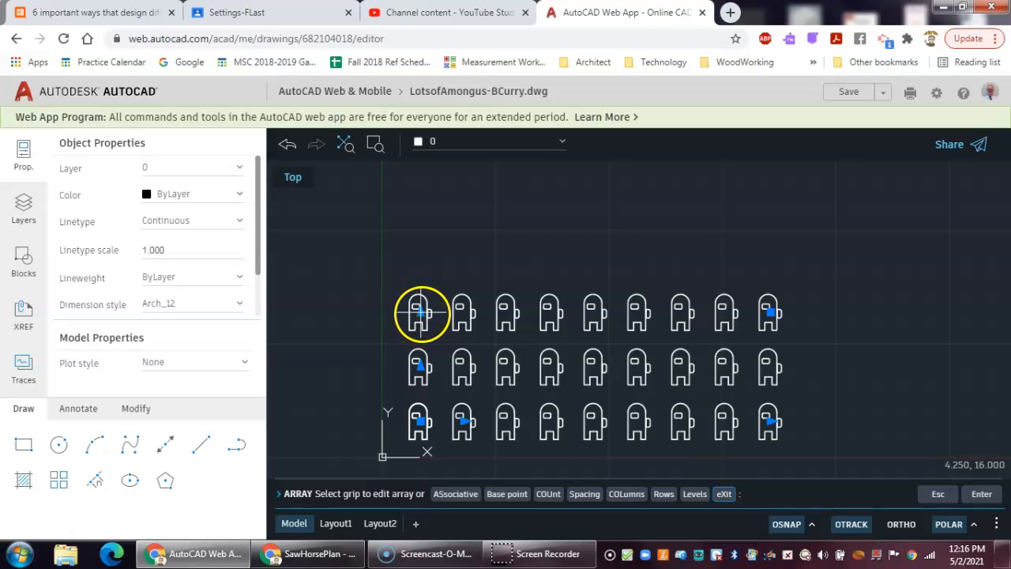
left_click(419, 364)
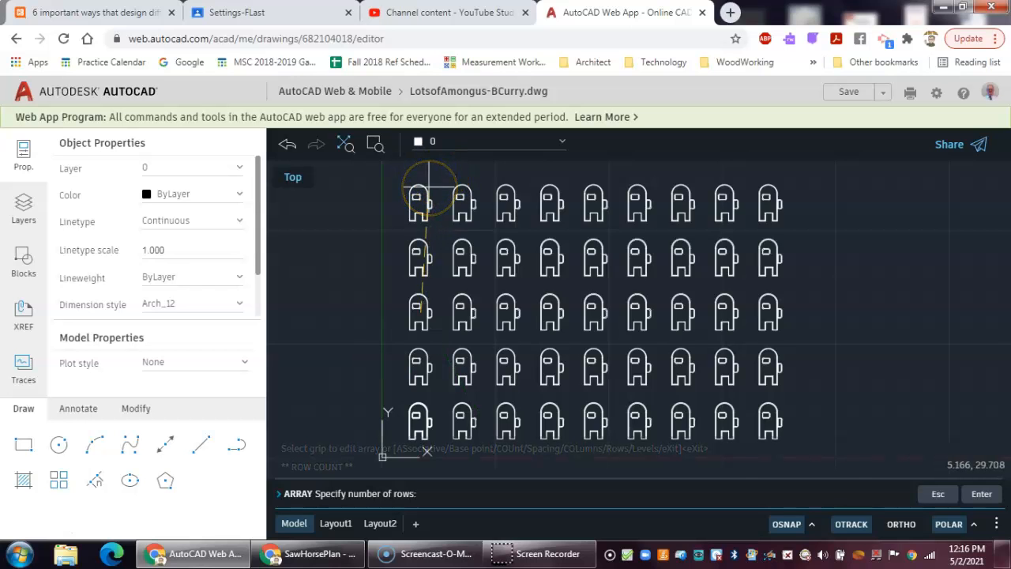
scroll(429, 186, "down", 3)
middle_click_drag(446, 247, 446, 316)
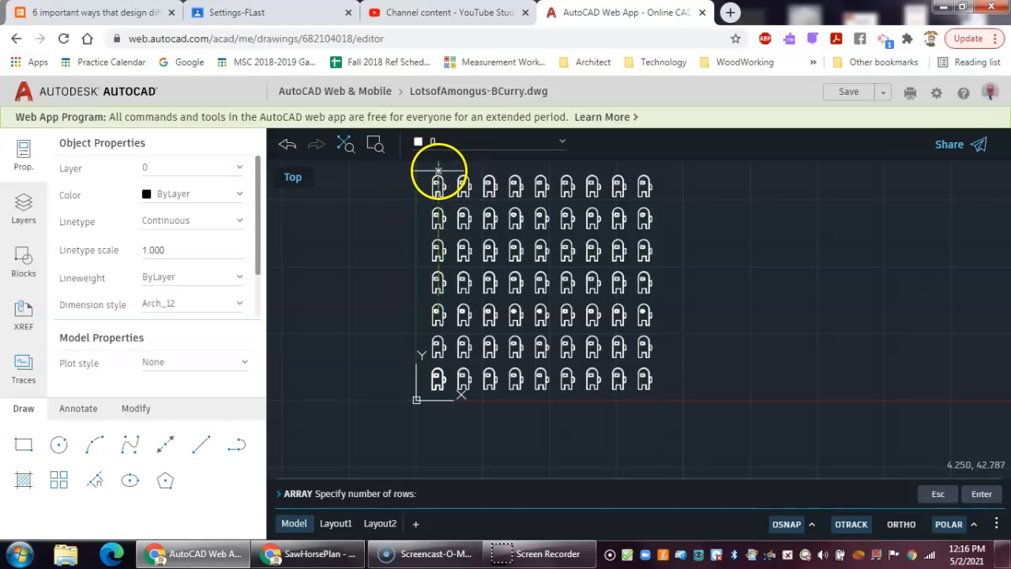
middle_click_drag(462, 182, 459, 325)
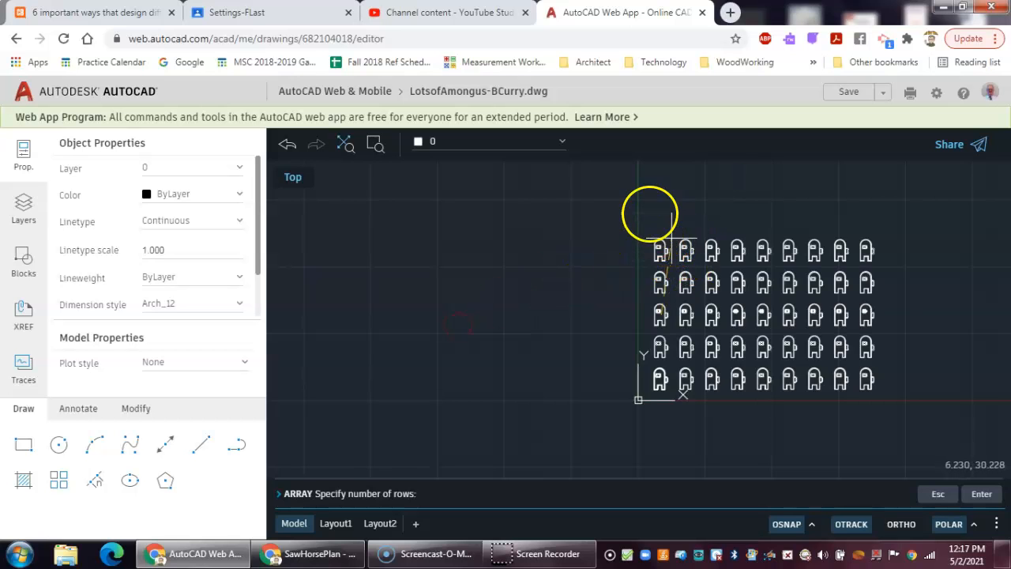
scroll(643, 197, "up", 4)
scroll(644, 198, "down", 5)
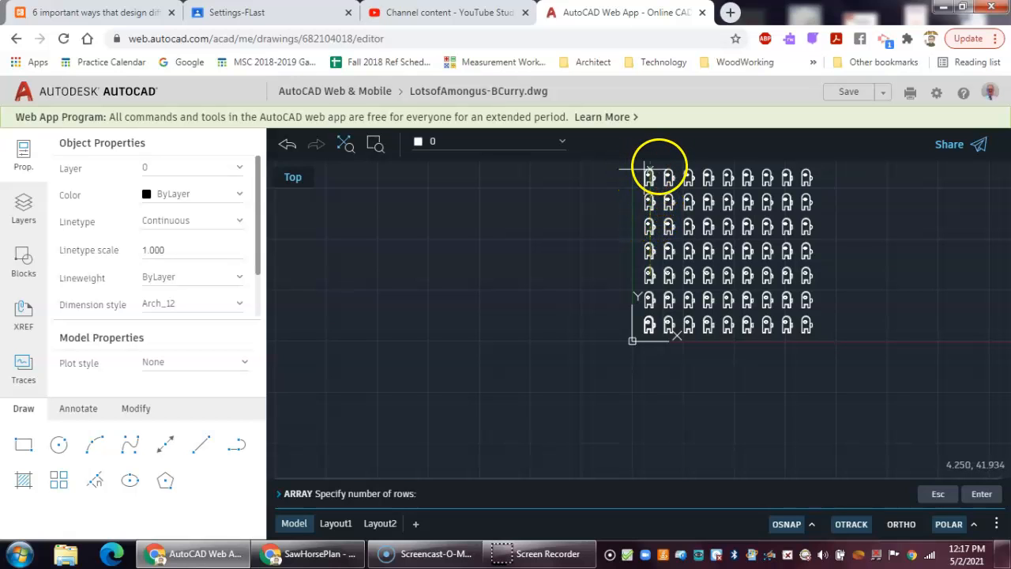
left_click(649, 168)
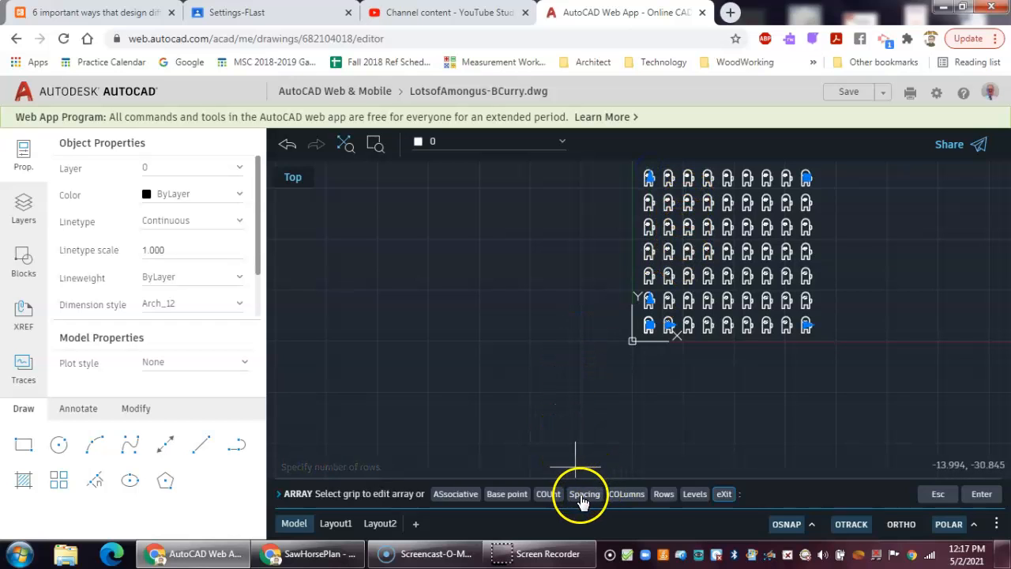
Set the array's column count to 10 and leave the array command without changing the column spacing.
left_click(626, 494)
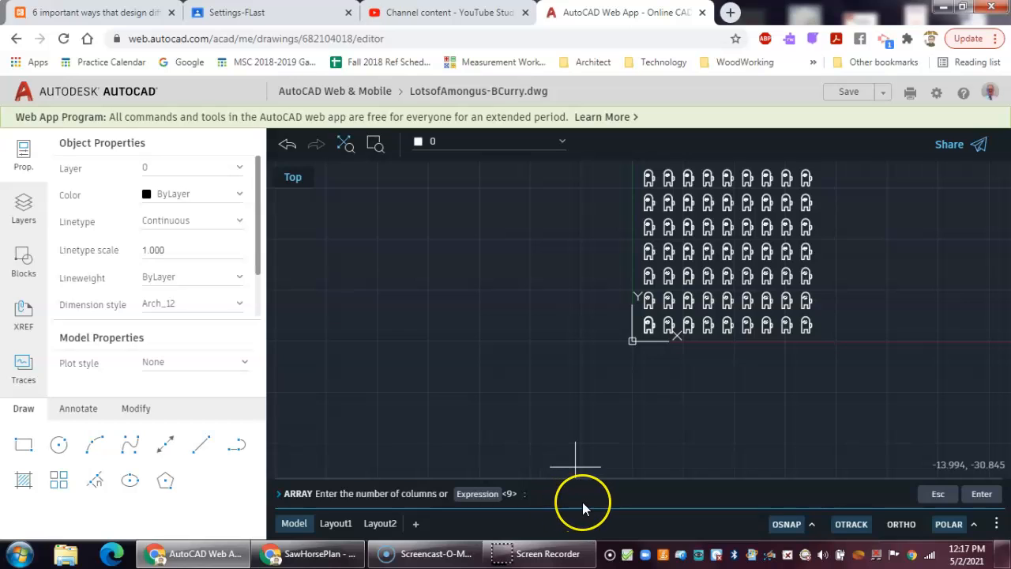
type("10")
key("Return")
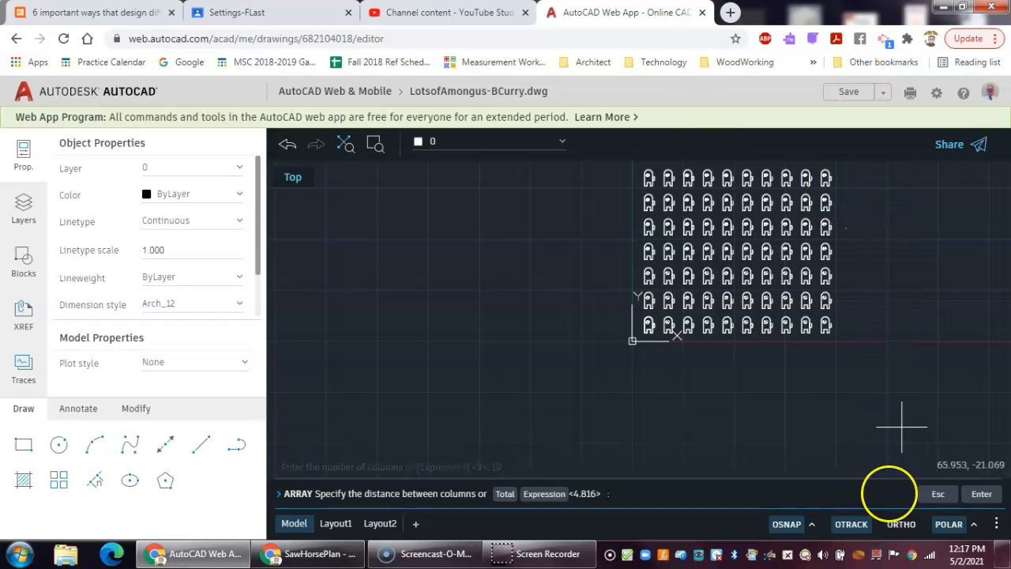
left_click(948, 496)
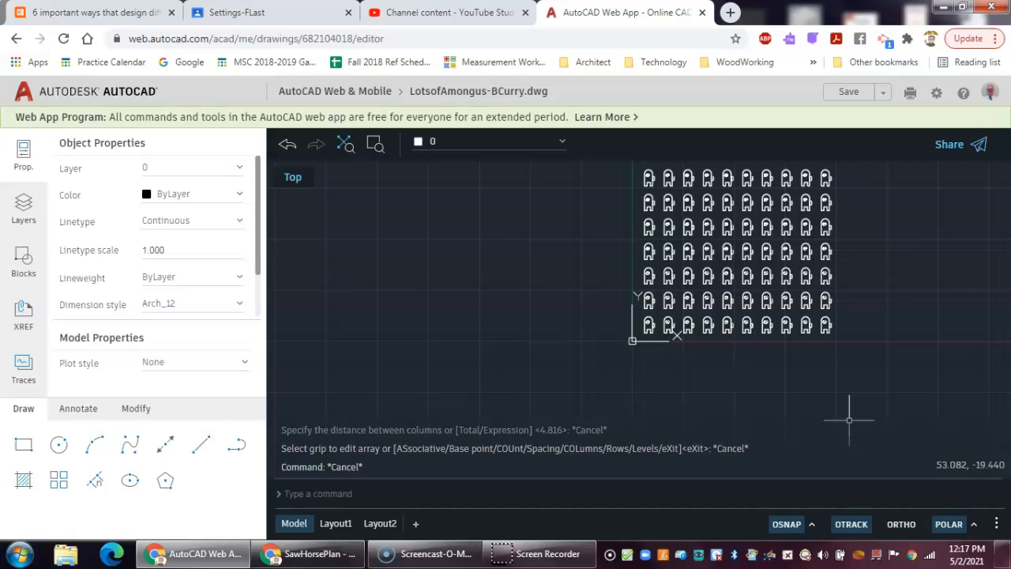
Set the finished array's row count to 10 and deselect the array.
type("zoom")
key("Return")
type("a")
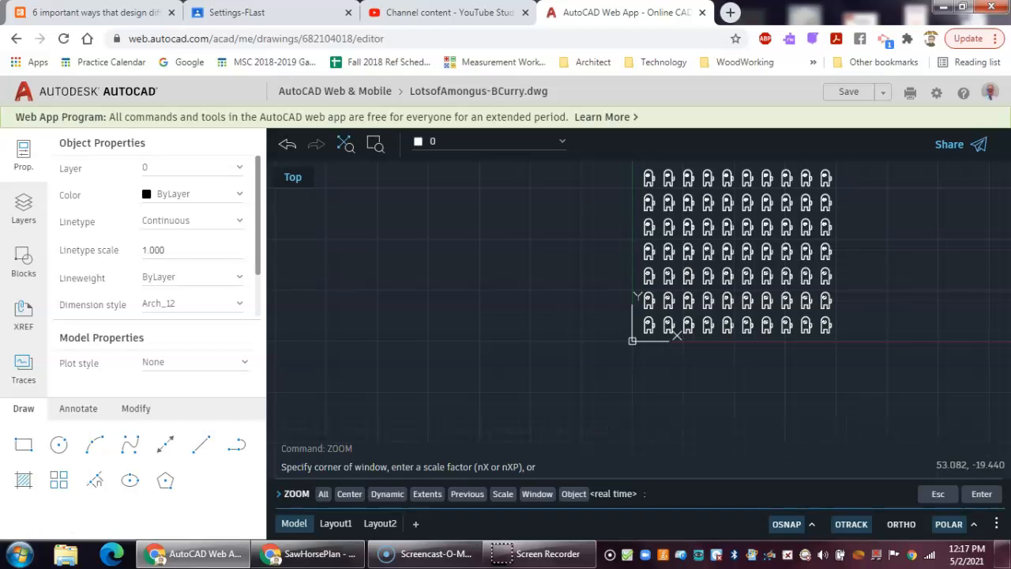
key("Return")
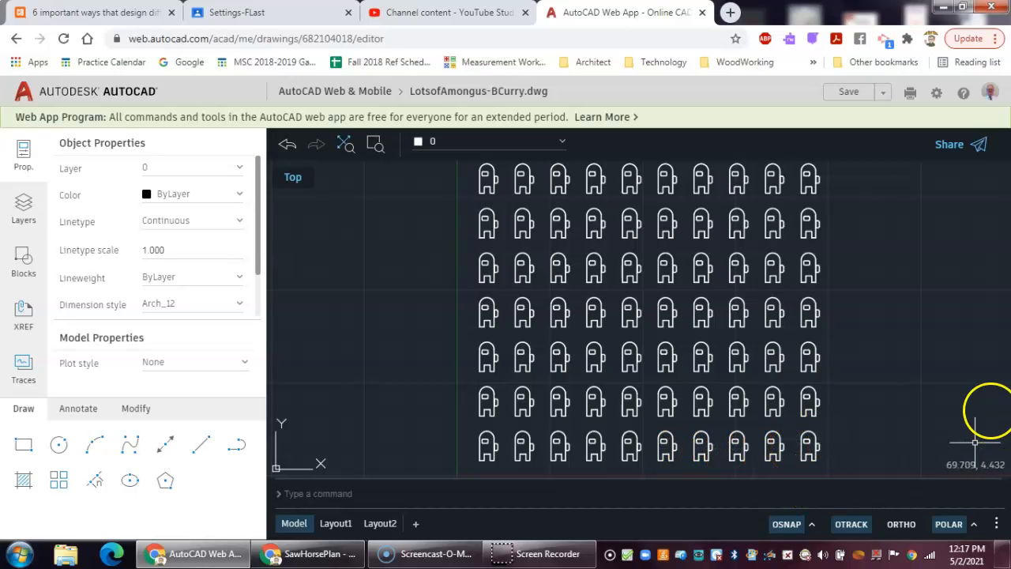
left_click(495, 406)
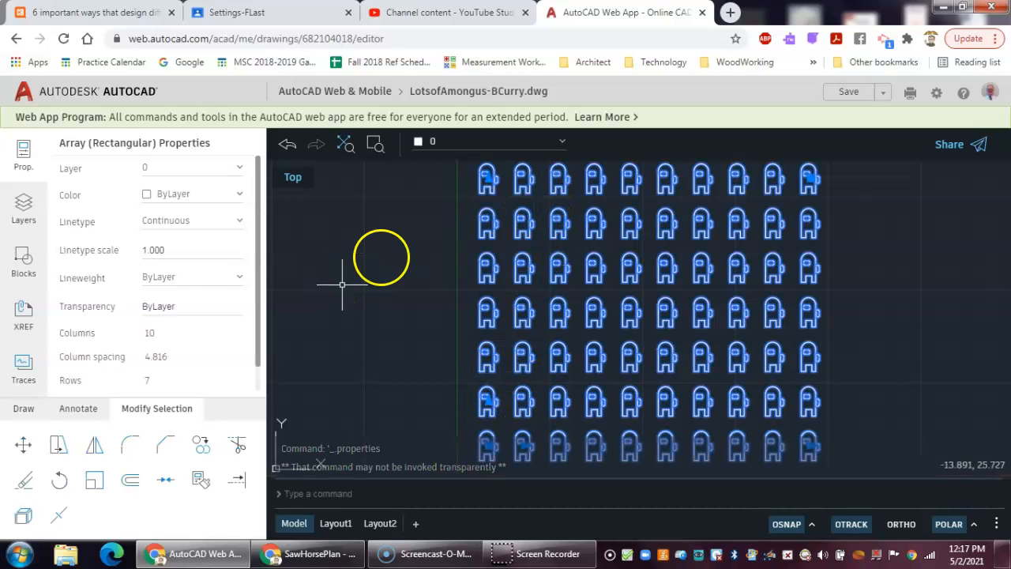
scroll(390, 250, "down", 1)
scroll(390, 250, "down", 1)
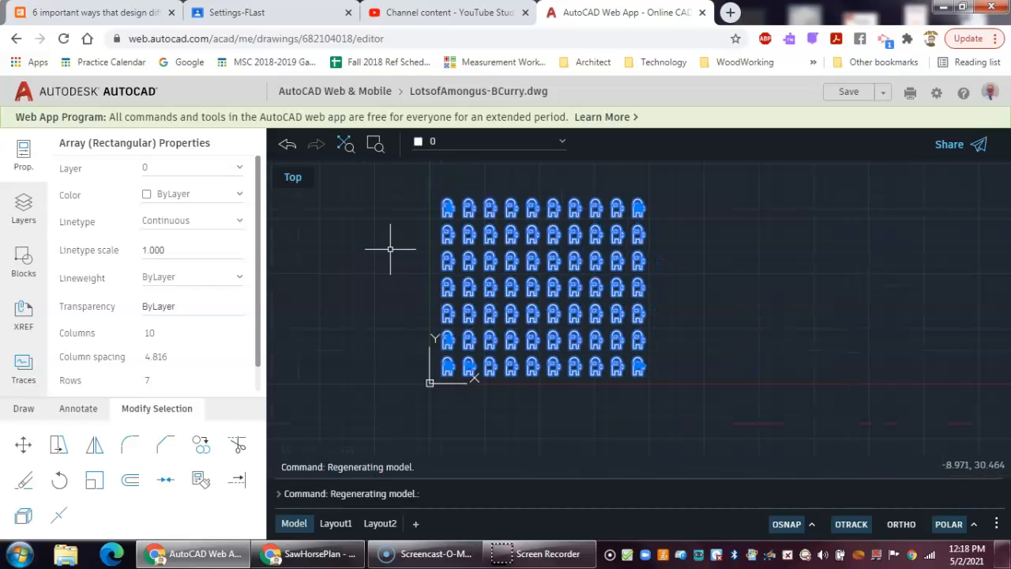
left_click(449, 208)
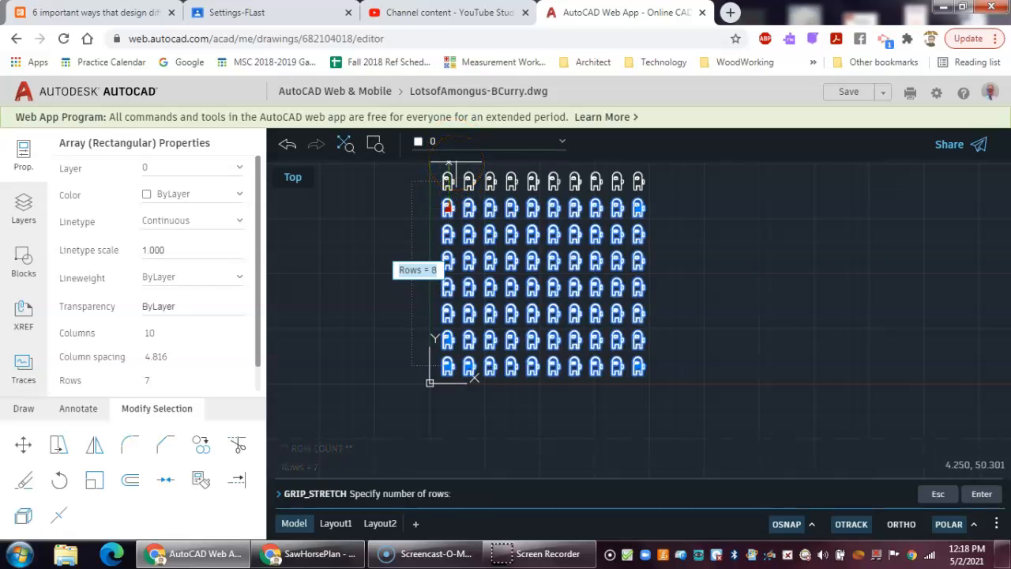
type("10")
key("Return")
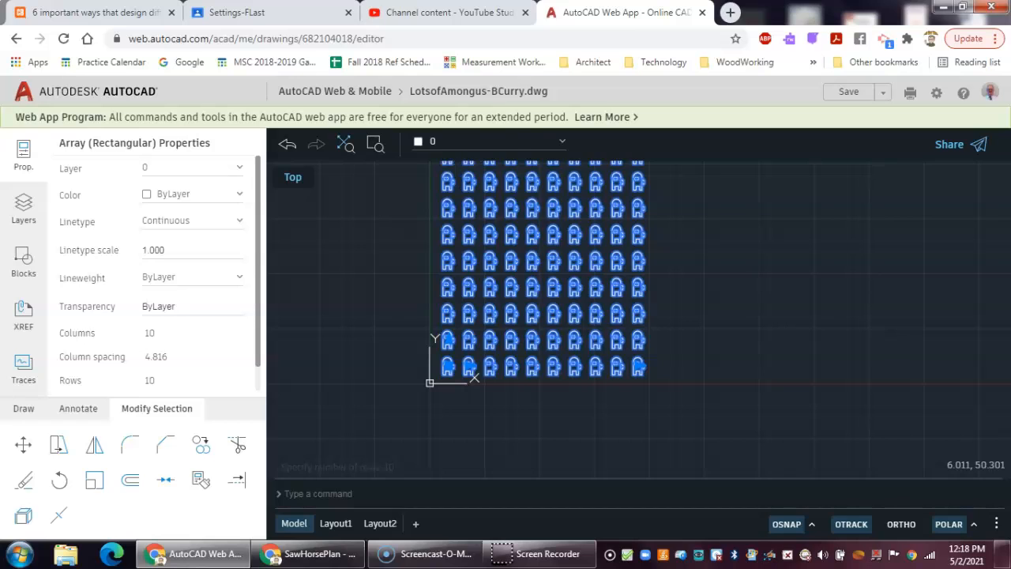
key("Escape")
Save the drawing under a new name that replaces "Lotsof" with "100" before "Amongus", and return to the AutoCAD Web & Mobile file list.
type("z")
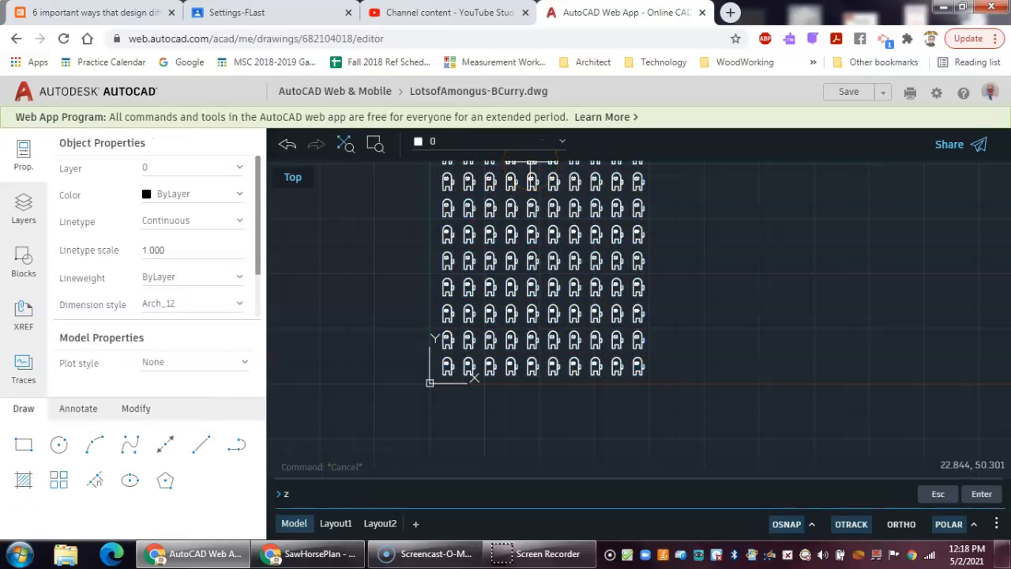
type("oom")
key("Return")
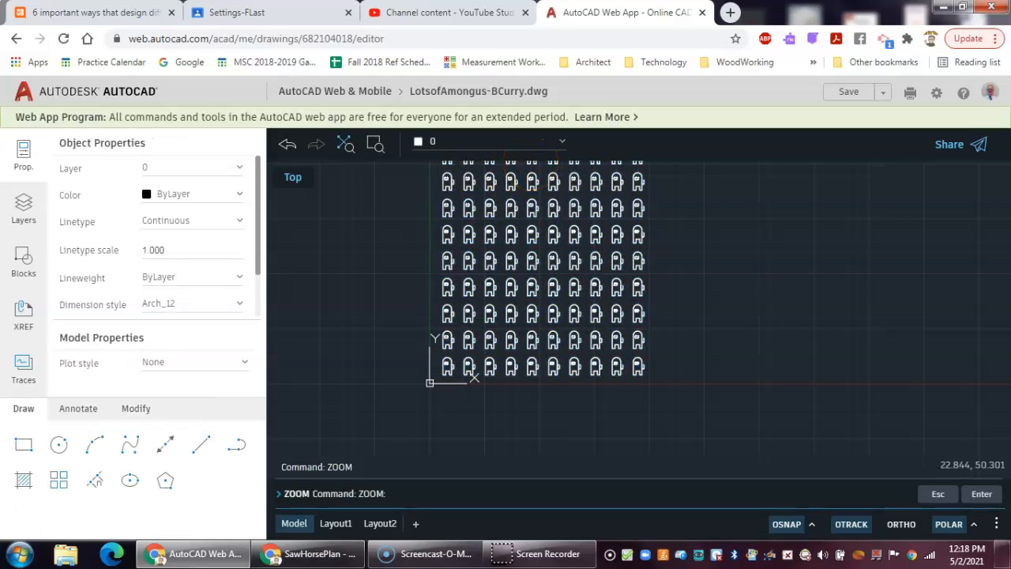
type("a")
key("Return")
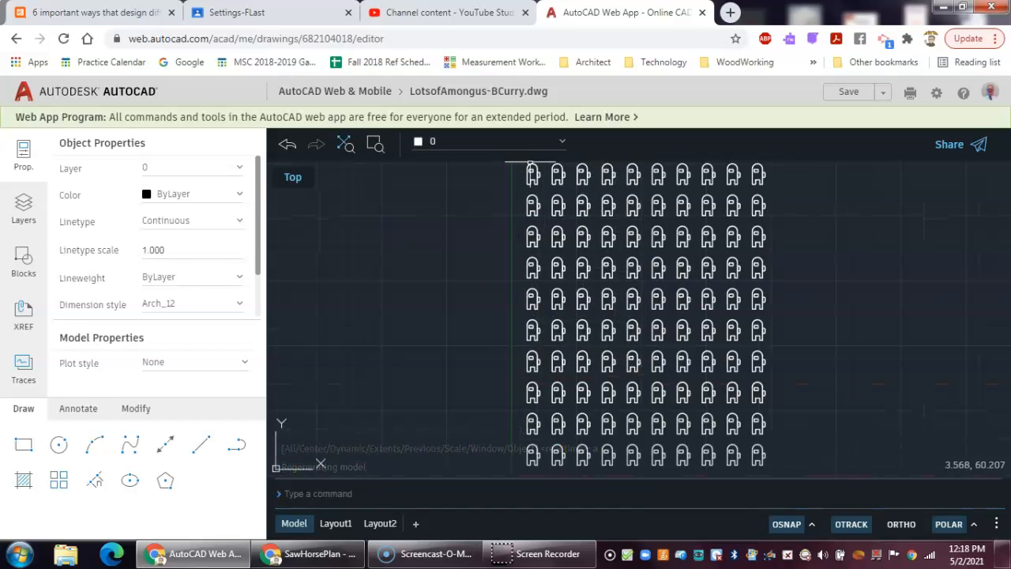
left_click(884, 92)
left_click(830, 121)
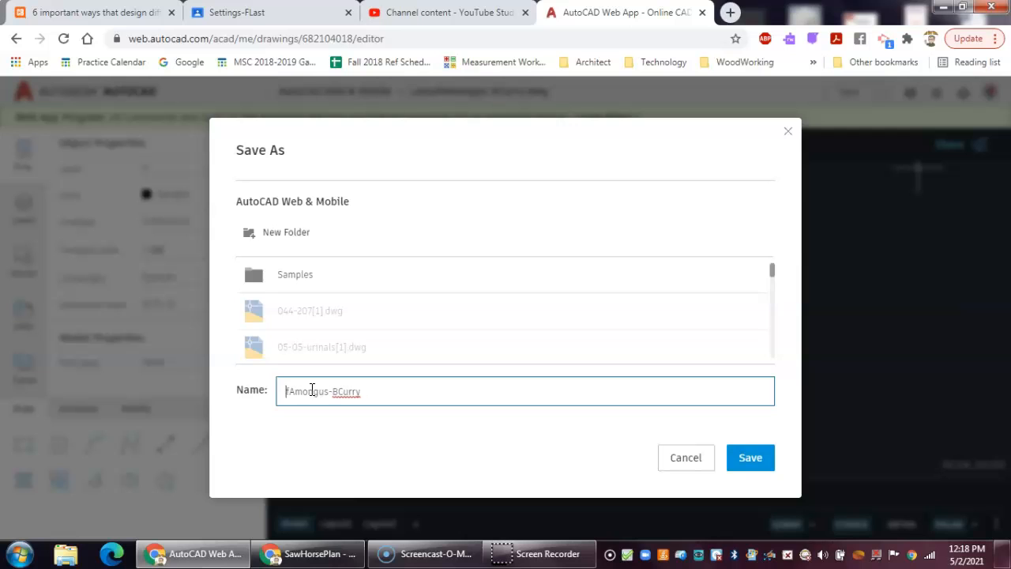
left_click(312, 391)
left_click(727, 459)
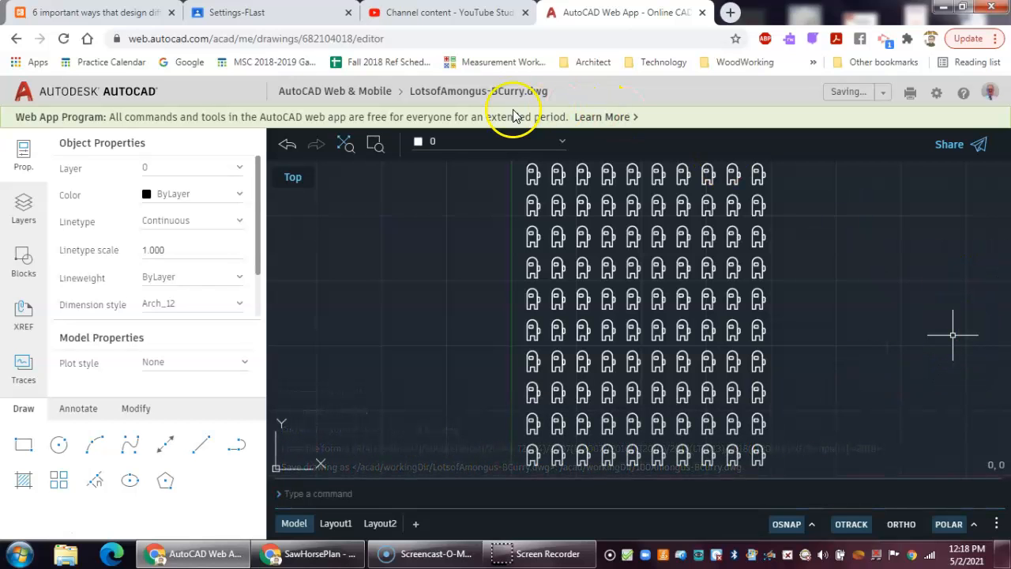
left_click(349, 92)
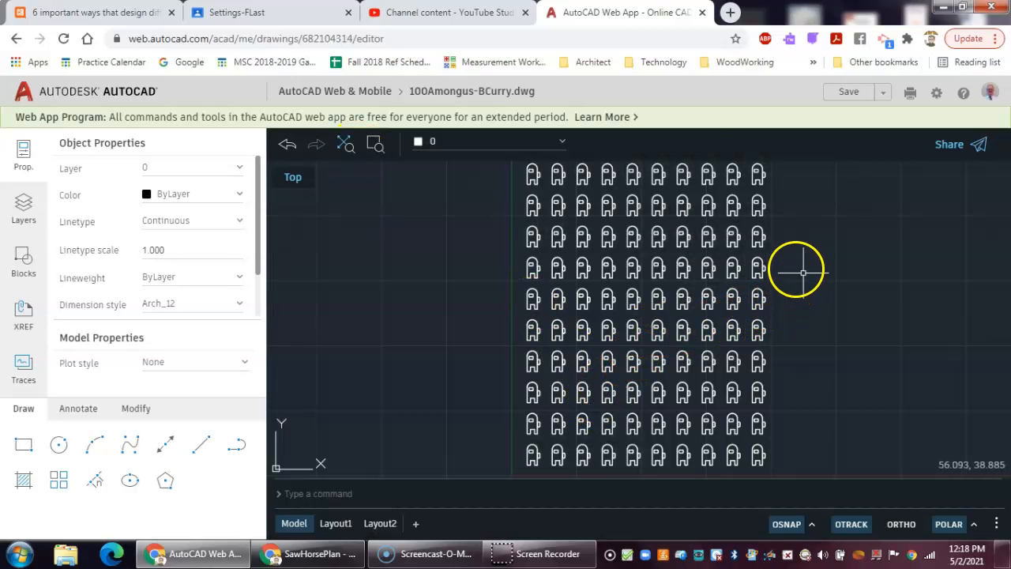
left_click(335, 92)
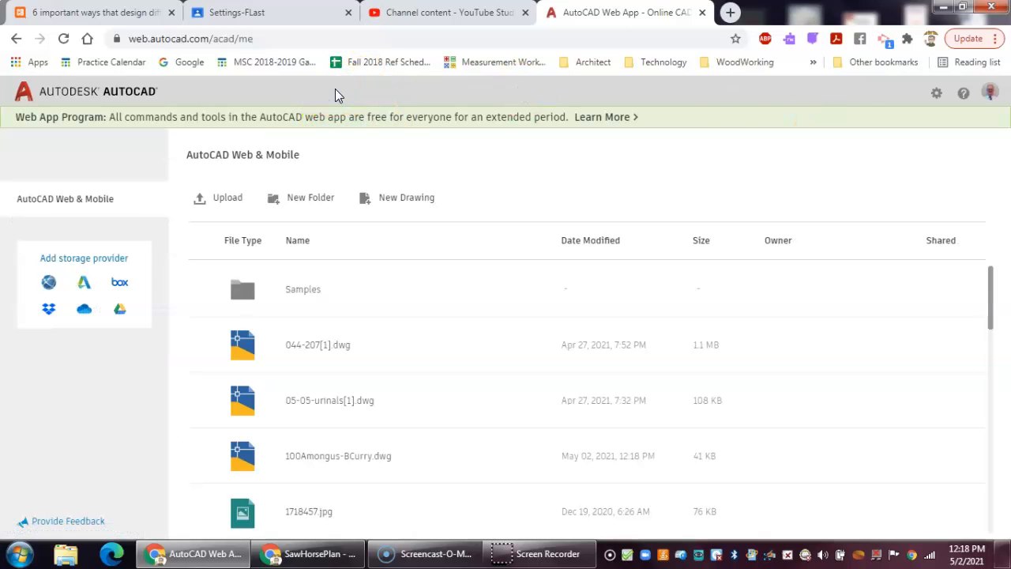